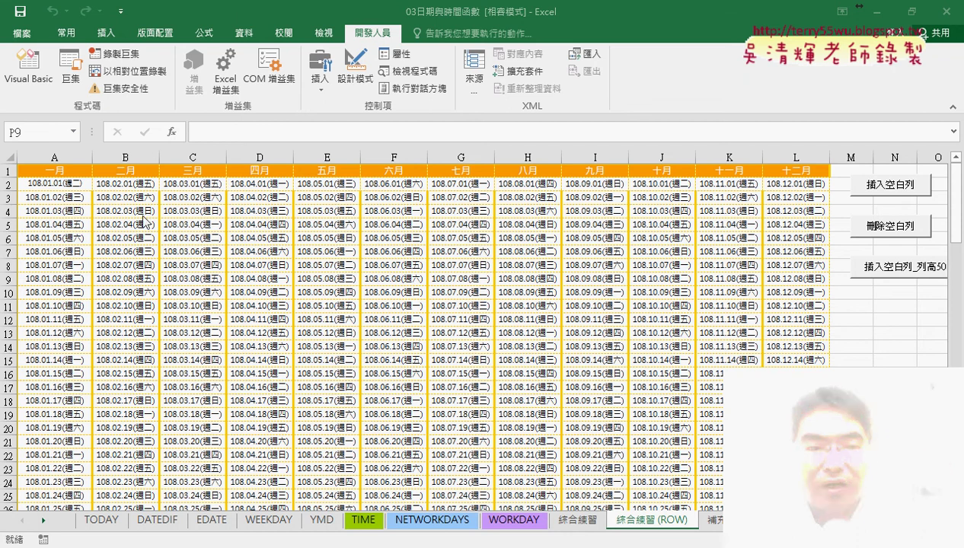
Step: Inspect the month-end date formulas in cells A6 and A7, then bring up the Home ribbon
click(72, 243)
key(Down)
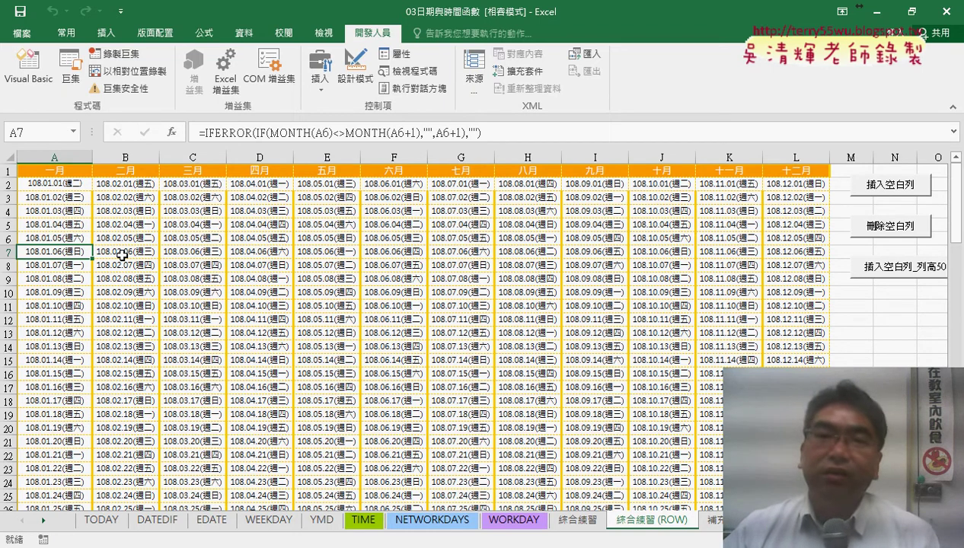
click(67, 239)
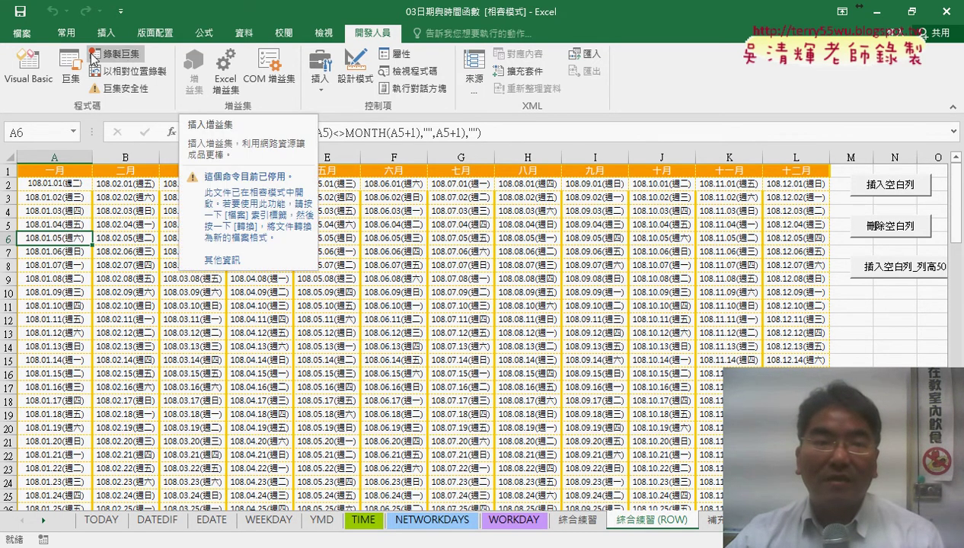
click(67, 33)
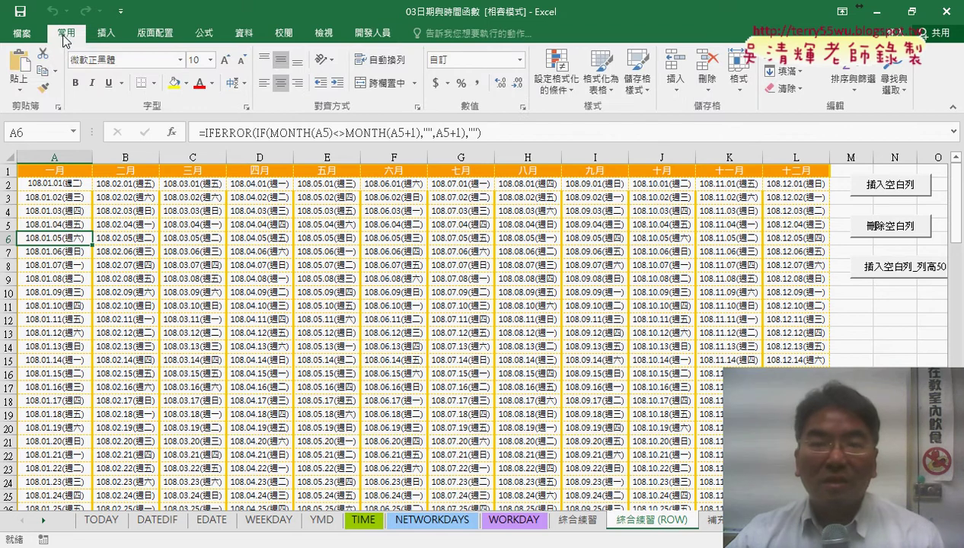
click(555, 84)
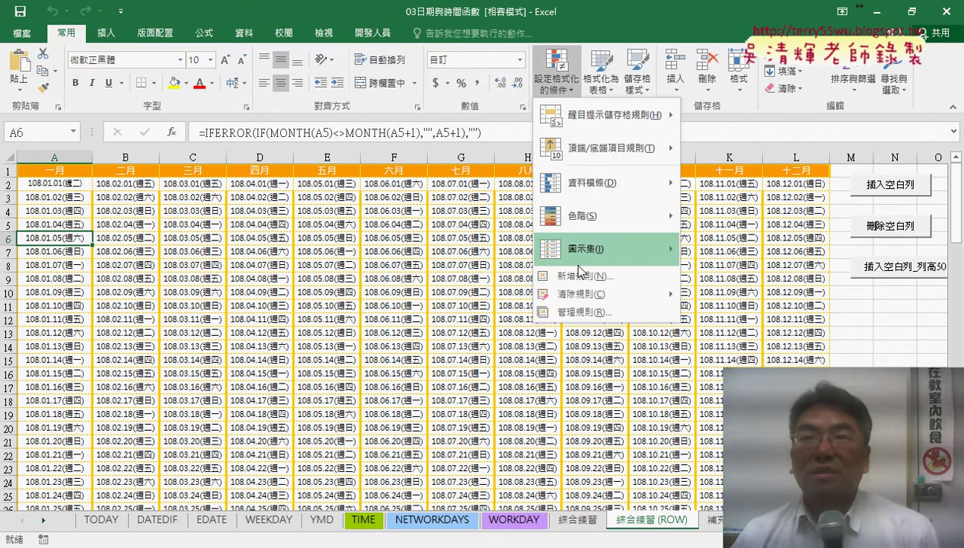
mouse_move(575, 259)
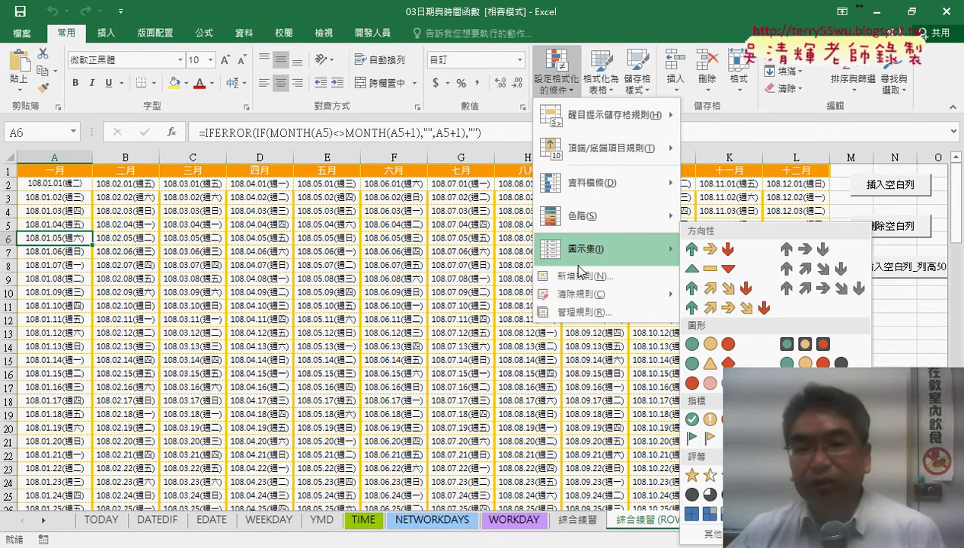
click(582, 276)
drag(593, 156, 269, 71)
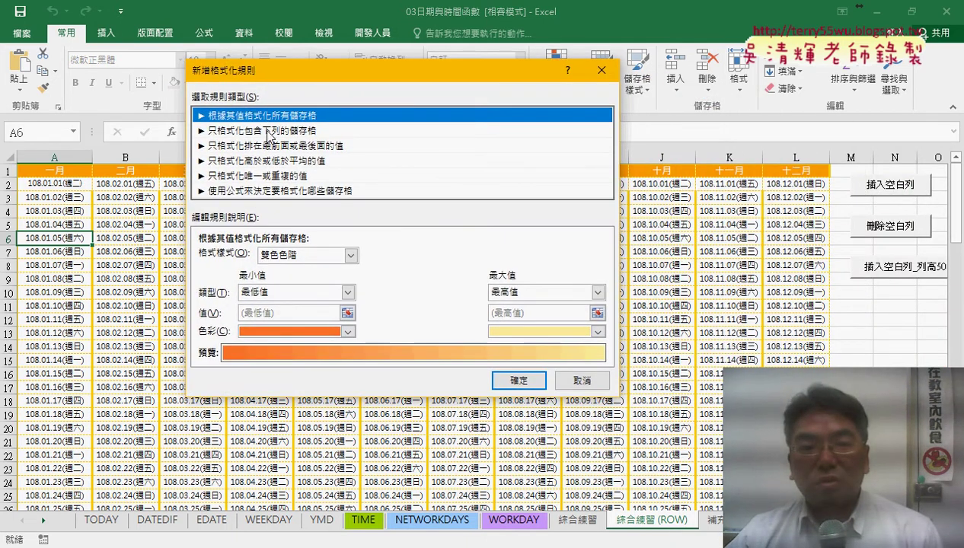
click(266, 146)
click(268, 161)
click(269, 178)
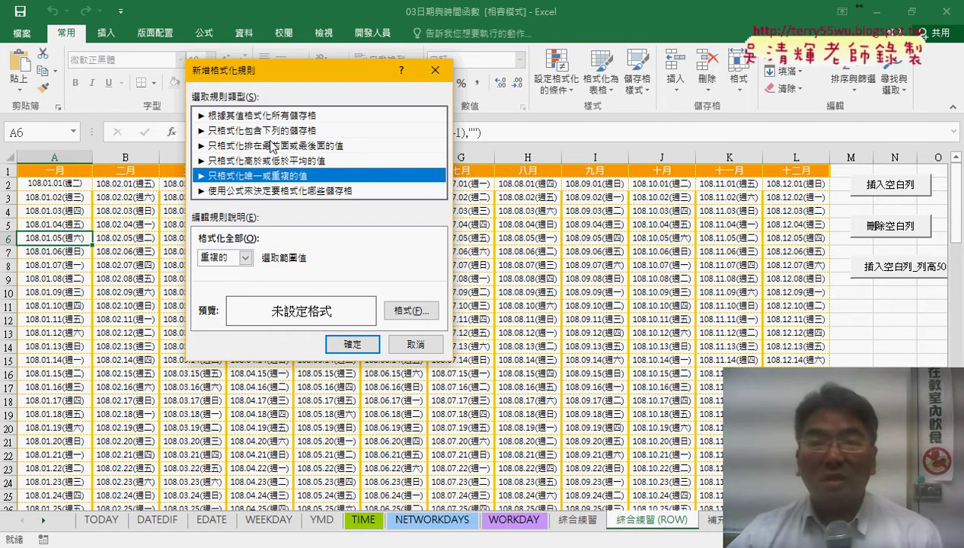
click(253, 191)
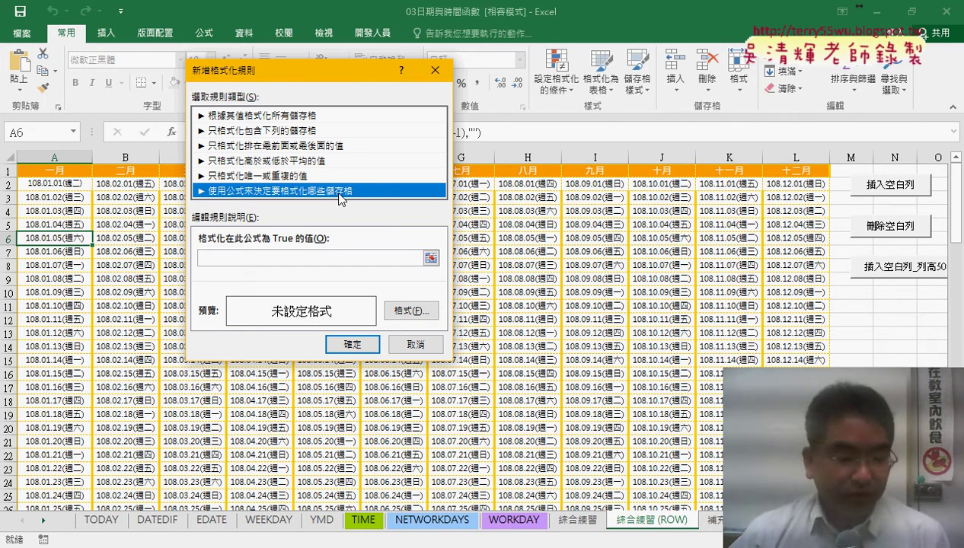
click(415, 345)
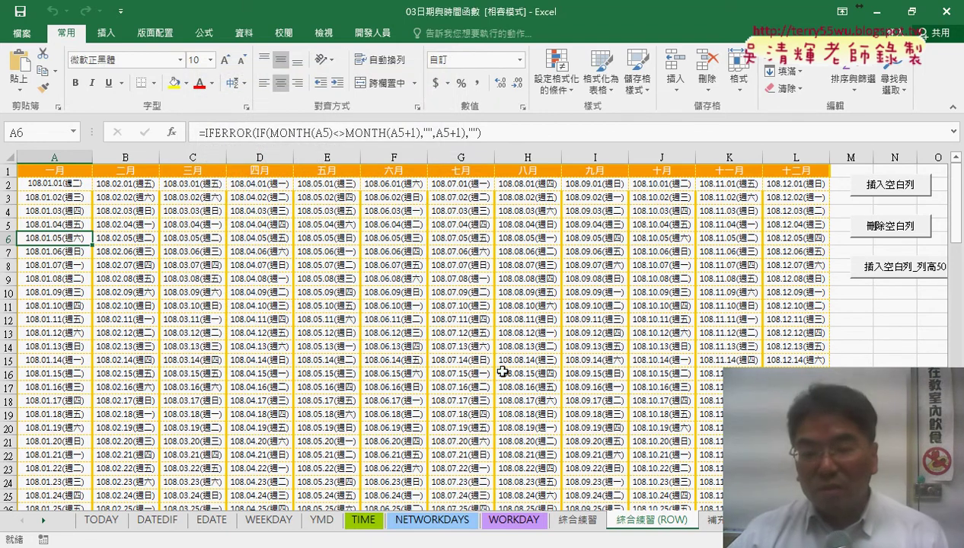
Step: On the 綜合練習 sheet, select dates A2 through L32 and open Conditional Formatting
click(587, 523)
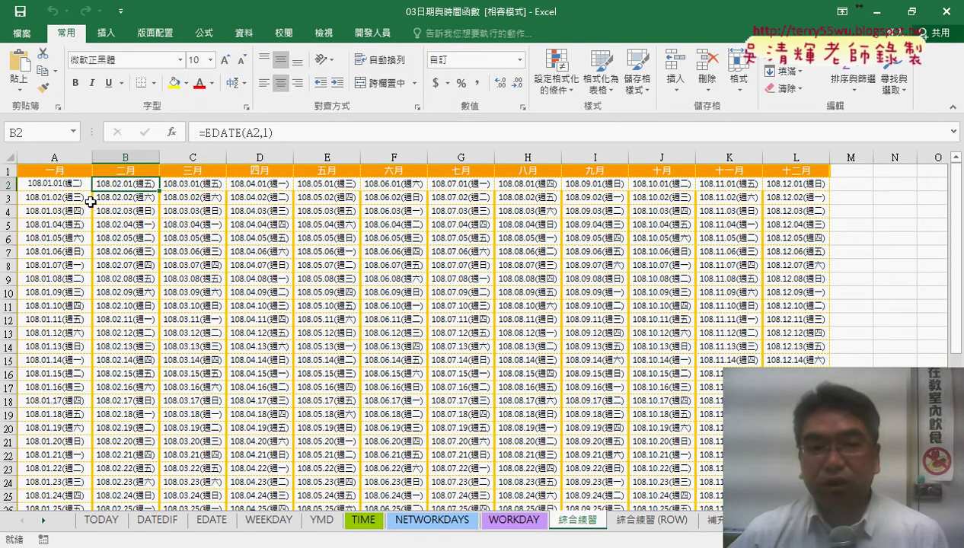
click(57, 184)
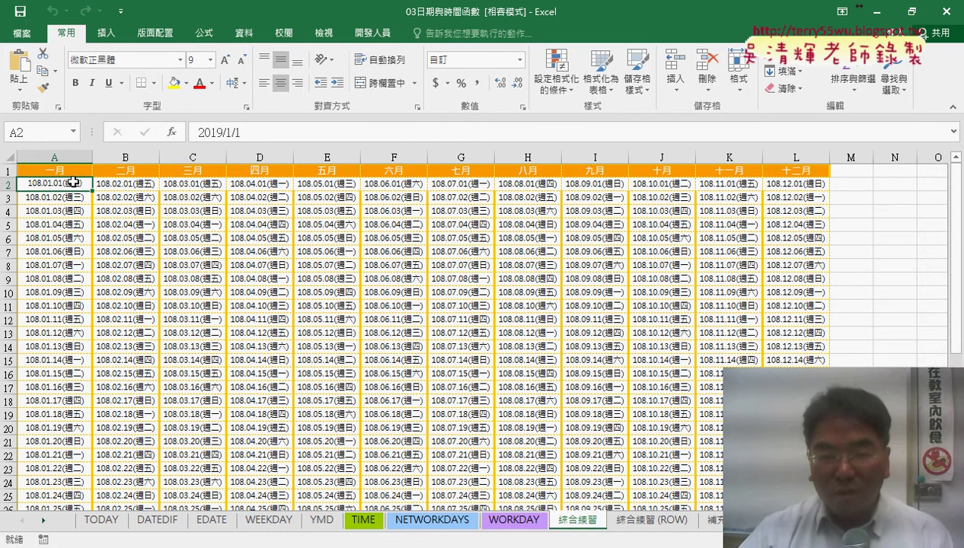
key(ctrl+shift+Right)
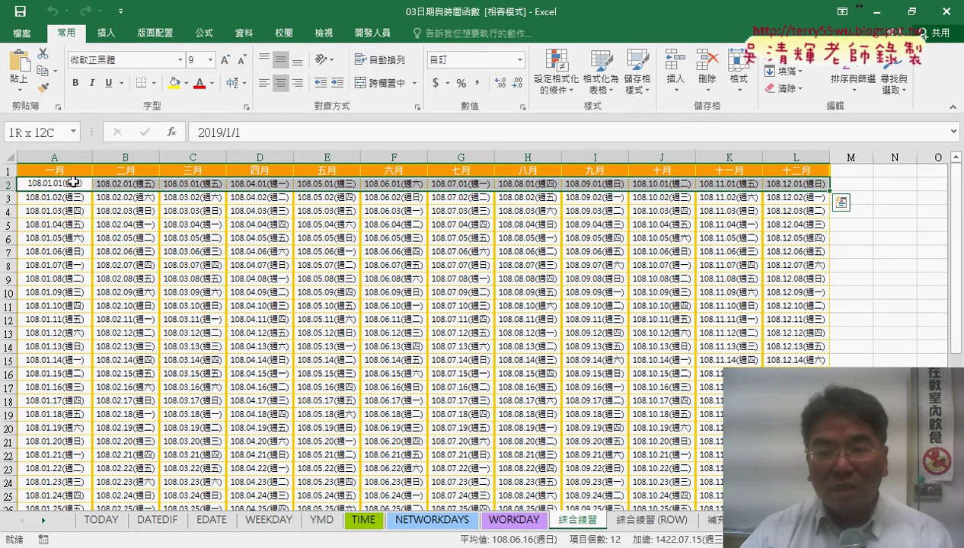
key(ctrl+shift+Down)
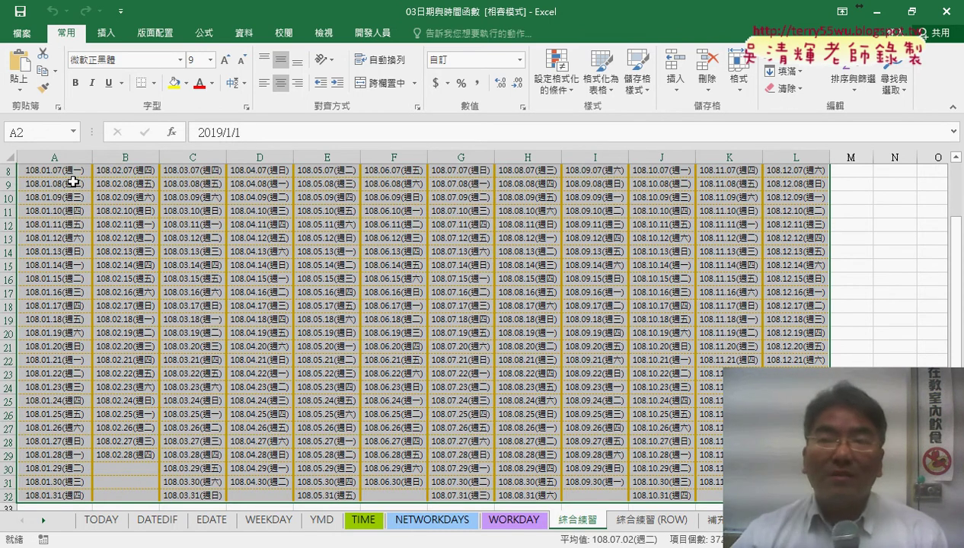
click(559, 90)
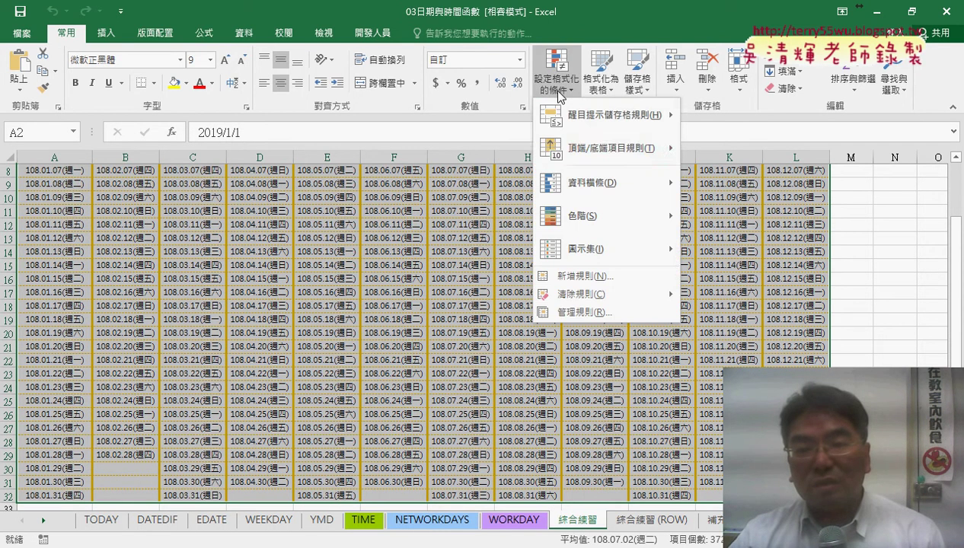
Step: Create a new formula-based rule and begin its condition with =weekday(
click(572, 276)
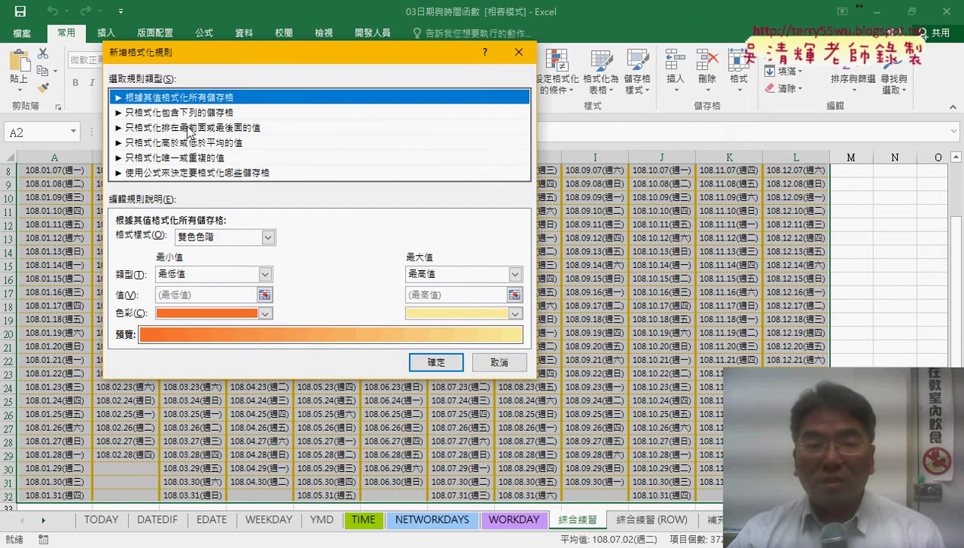
drag(236, 59, 389, 98)
click(357, 214)
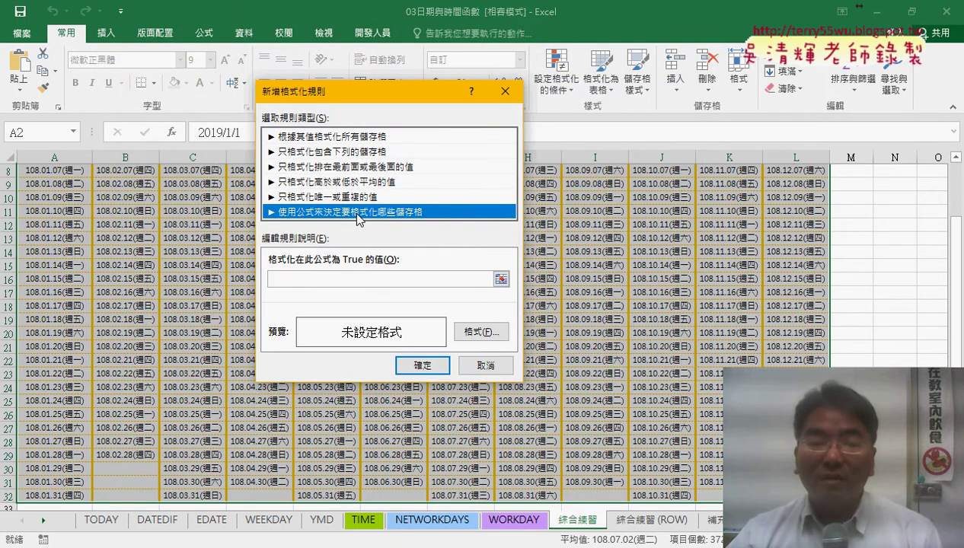
click(312, 281)
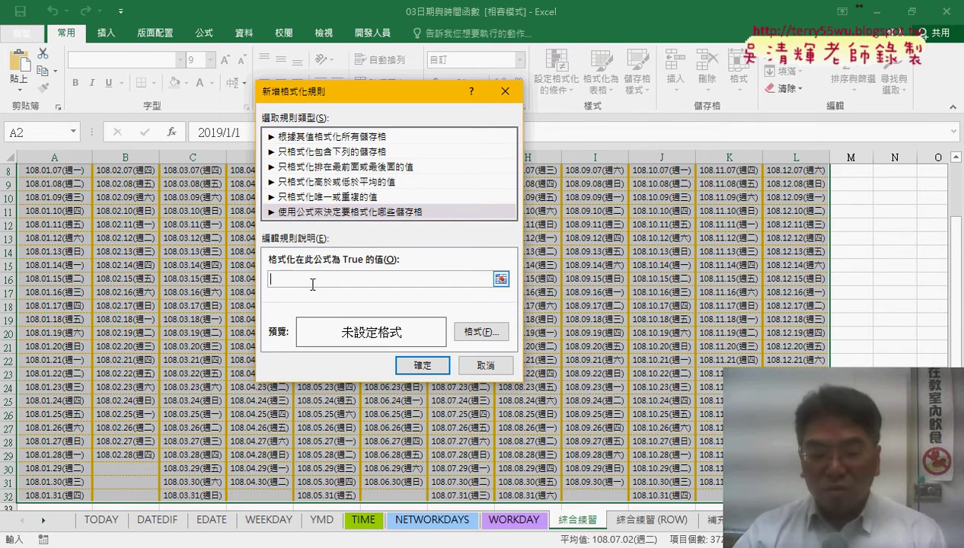
text(=)
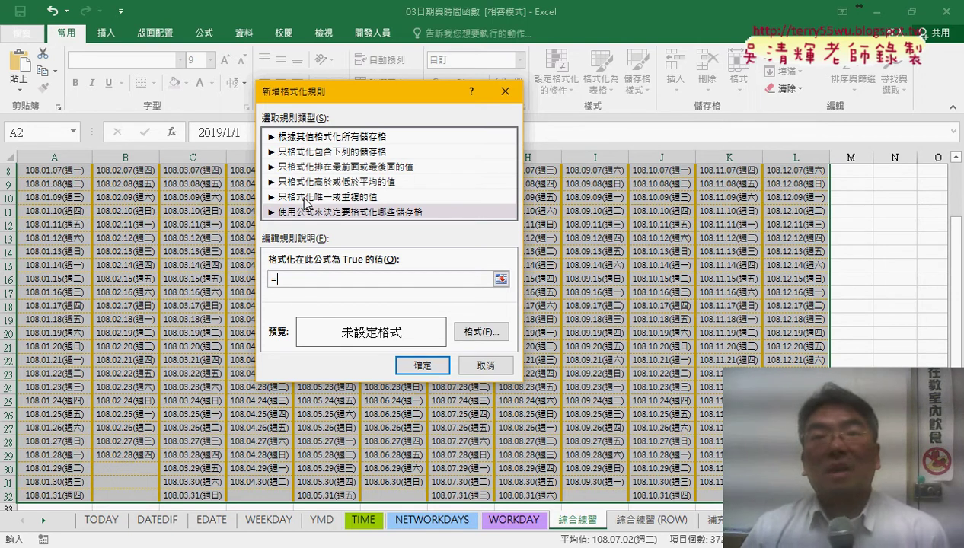
text(w)
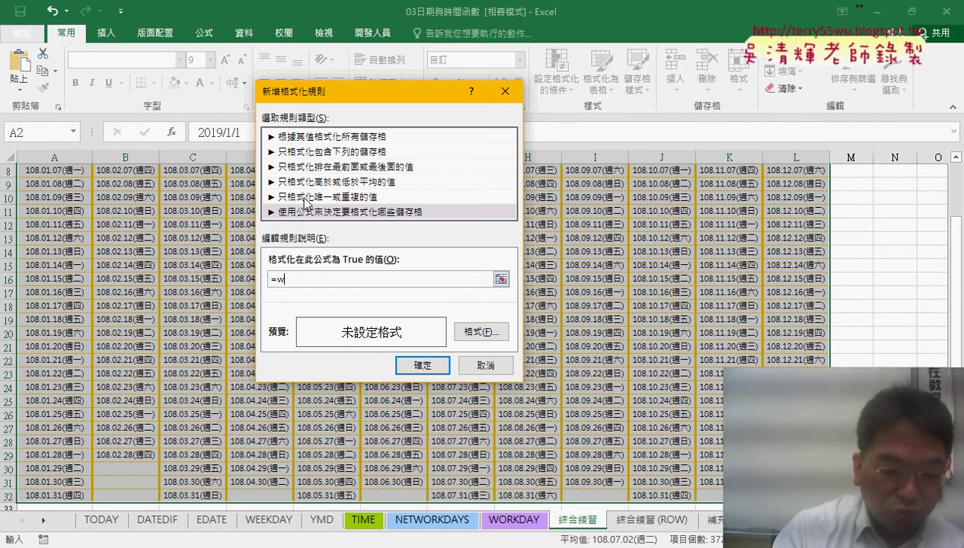
text(eekday)
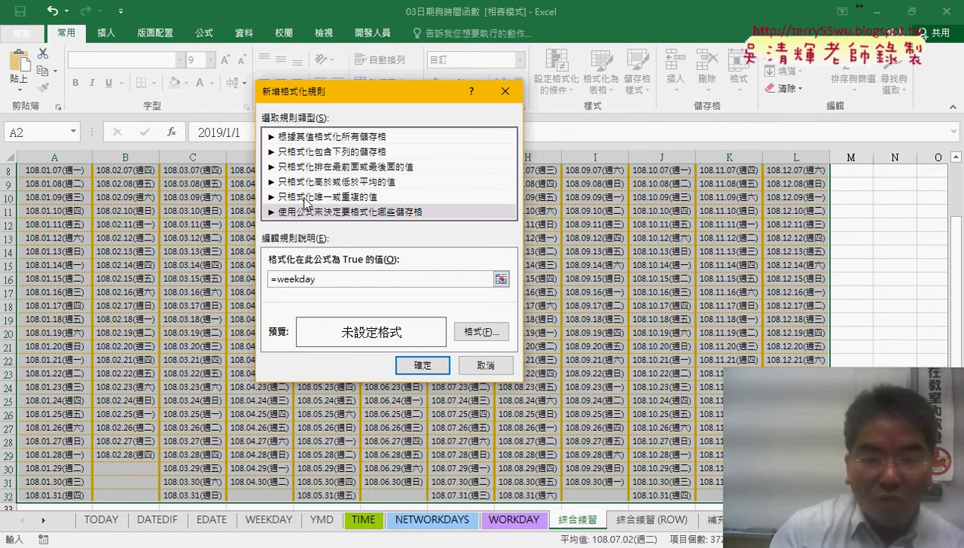
text(()
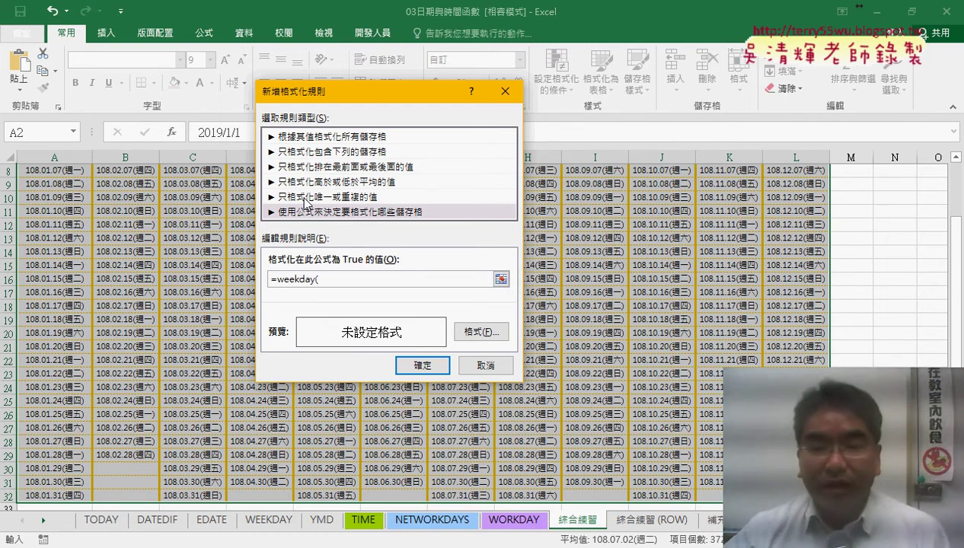
drag(956, 225, 962, 182)
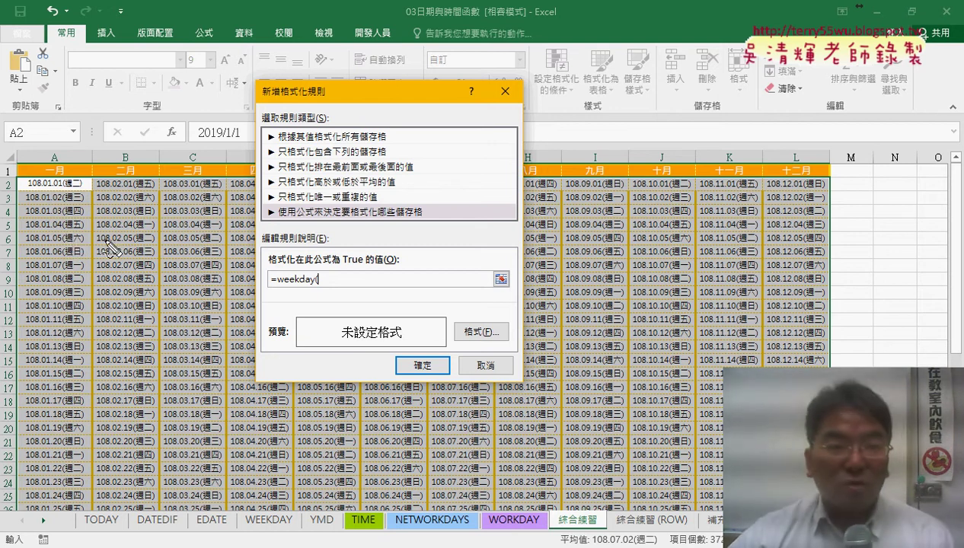
Step: Annotate how the A2 reference shifts, then complete the formula as =weekday(A2)=7
mouse_move(84, 169)
mouse_down()
mouse_move(97, 189)
mouse_move(229, 182)
mouse_move(215, 193)
mouse_up()
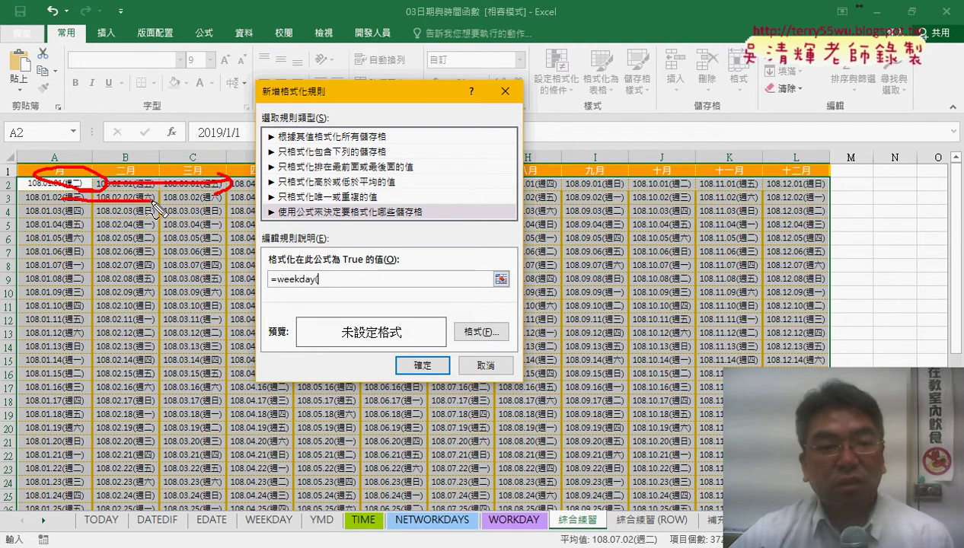
drag(62, 199, 153, 207)
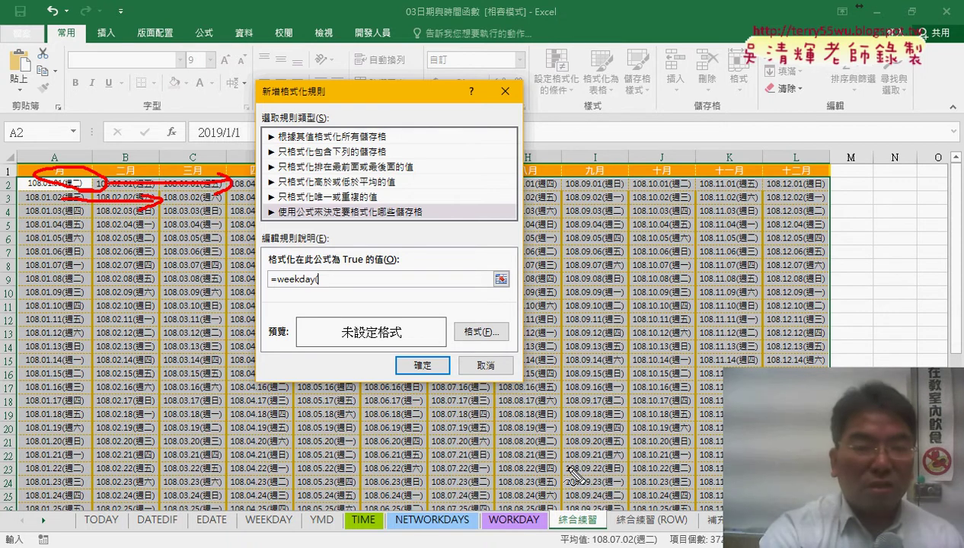
key(e)
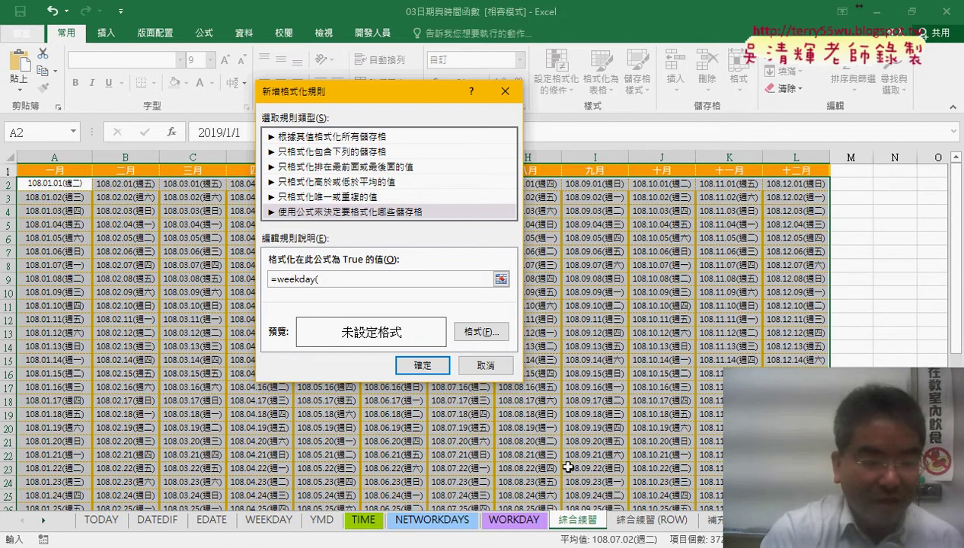
text(A2)
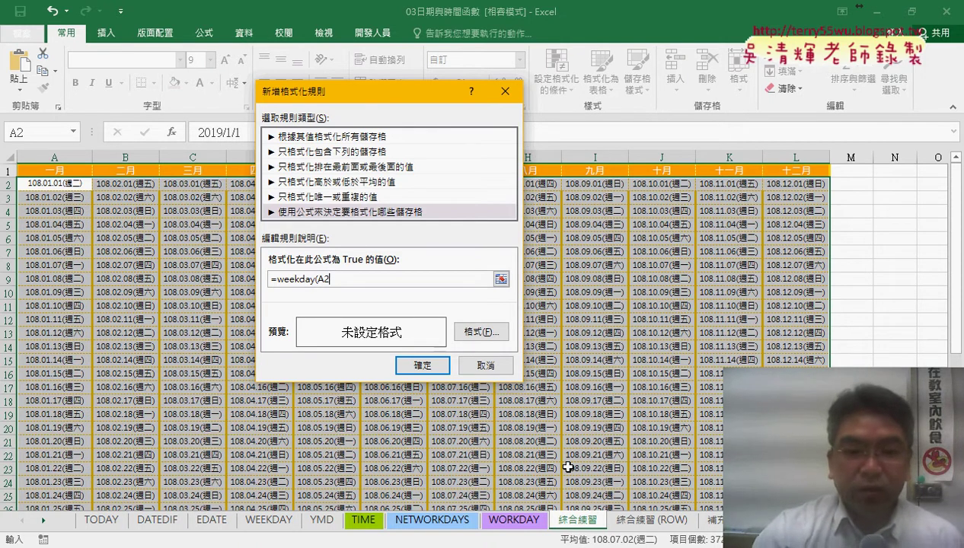
text()=)
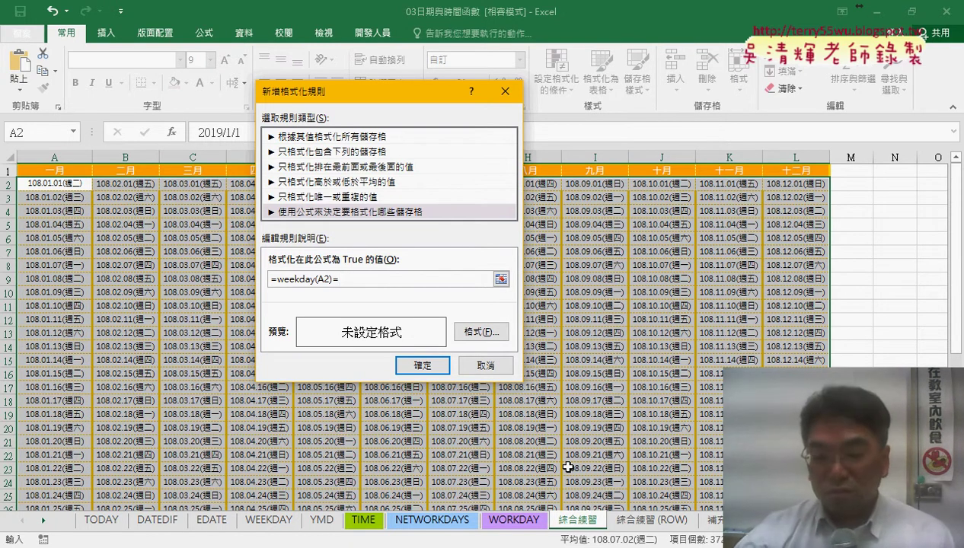
text(7)
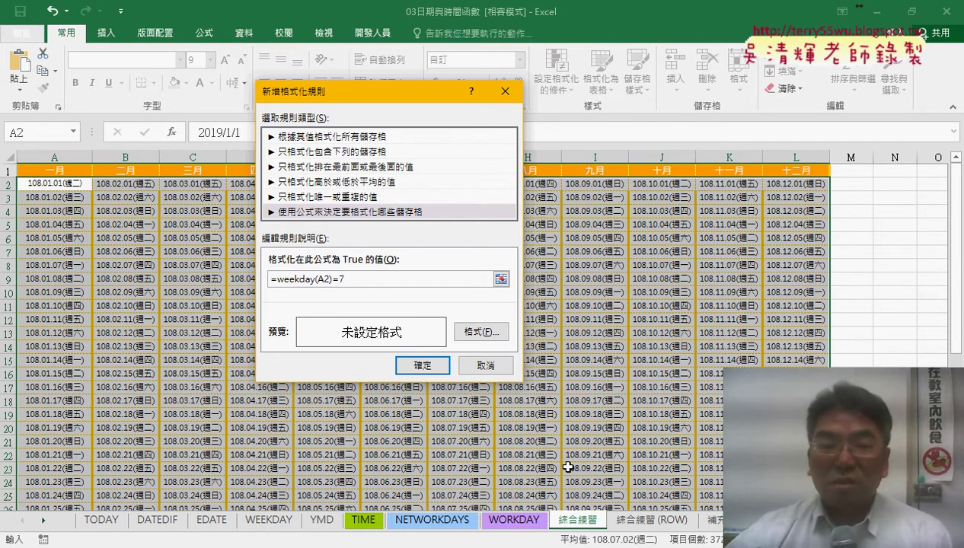
Step: Give the Saturday rule a light green fill, leaving font colour automatic
click(487, 333)
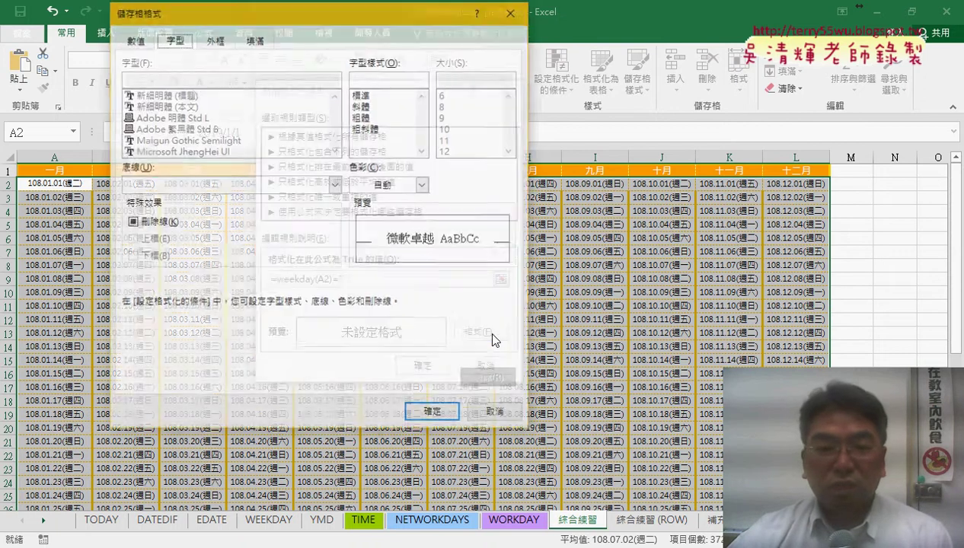
drag(264, 26, 411, 25)
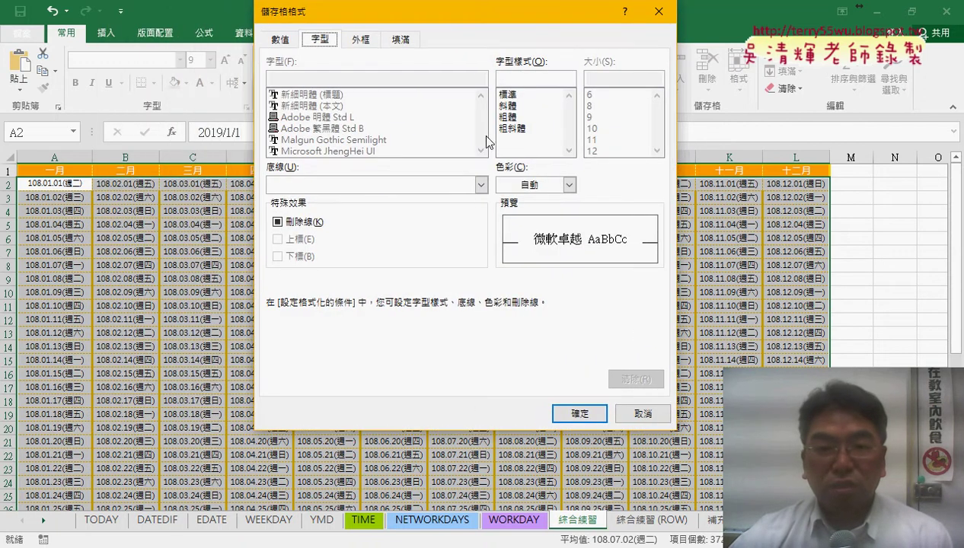
click(569, 185)
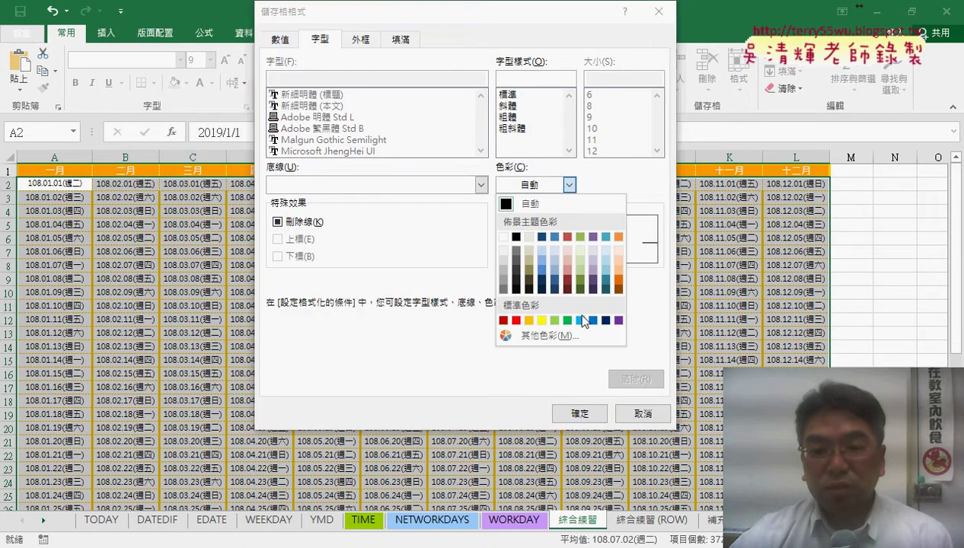
click(417, 61)
click(402, 40)
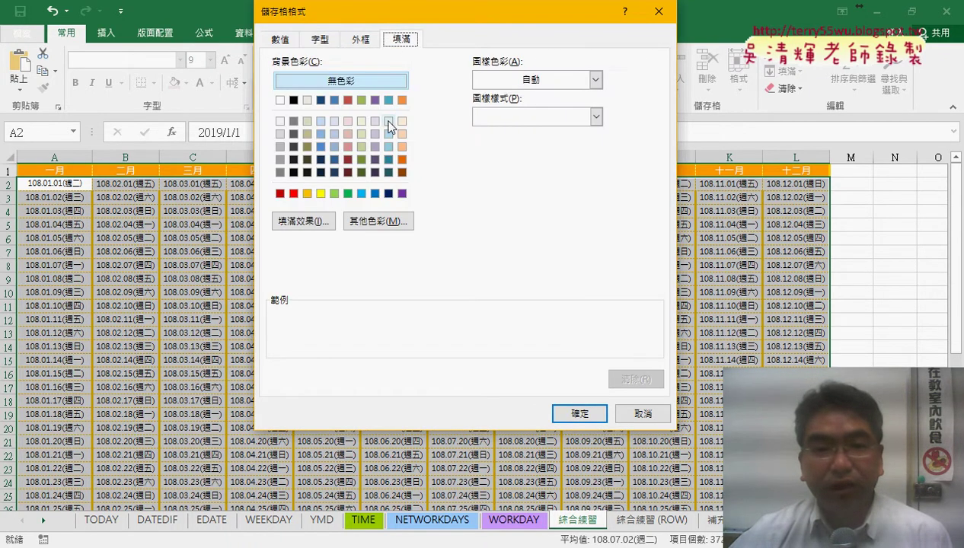
click(362, 124)
click(579, 414)
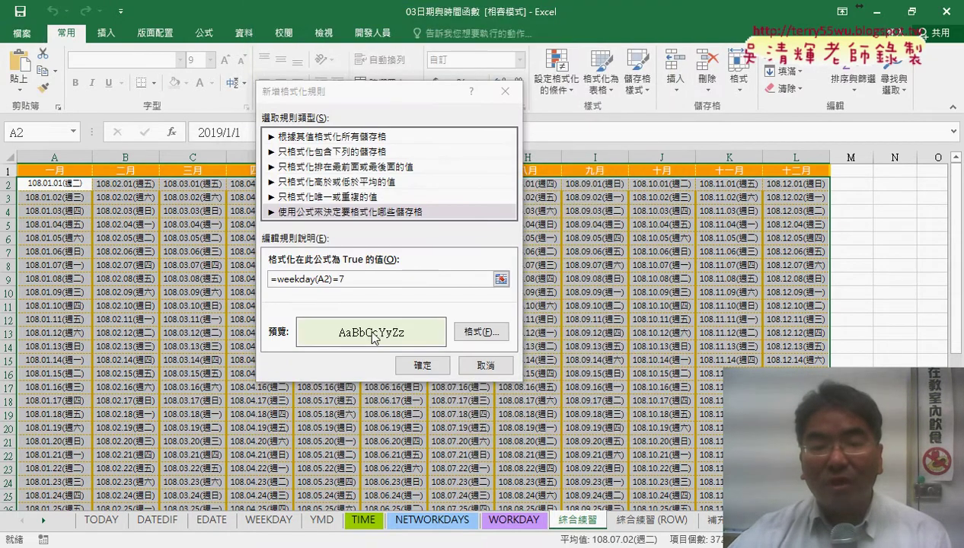
Step: Copy the =weekday(A2)=7 formula and apply the Saturday rule
right_click(313, 282)
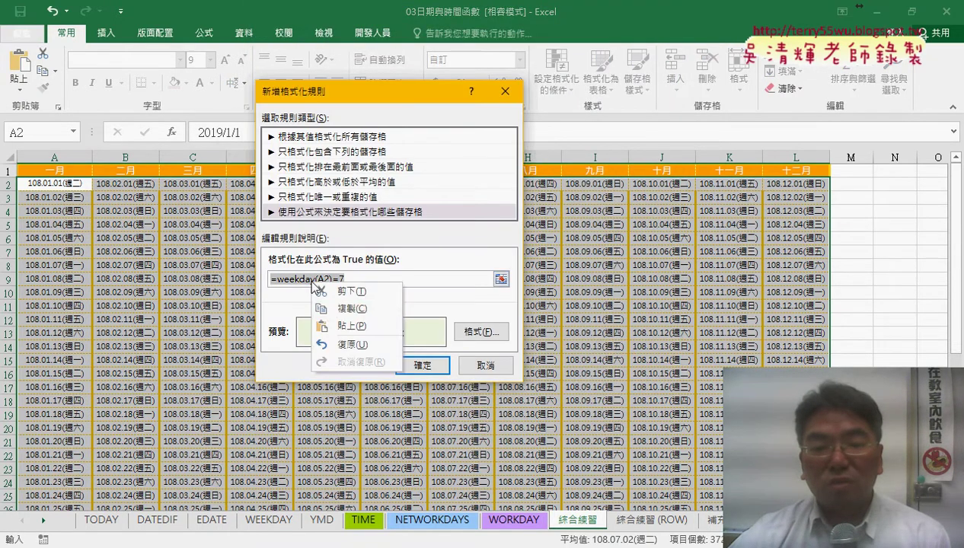
click(335, 309)
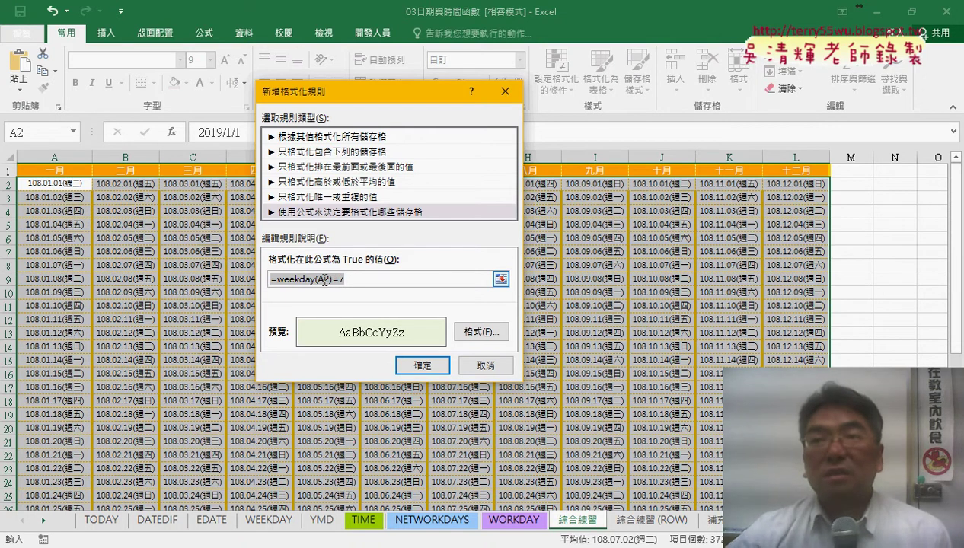
click(428, 366)
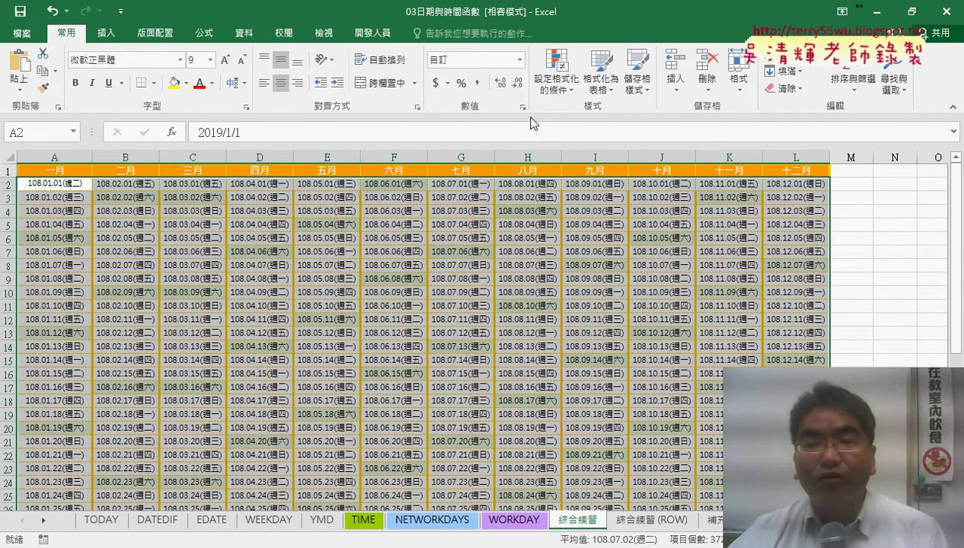
Step: Start a new formula rule by pasting the weekday formula and changing it to =weekday(A2)=1
click(558, 88)
click(585, 276)
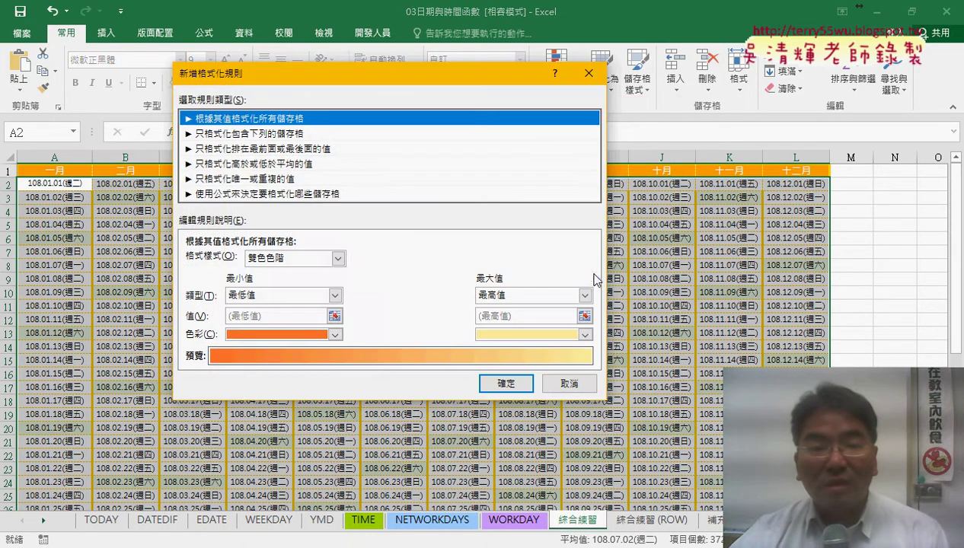
click(289, 195)
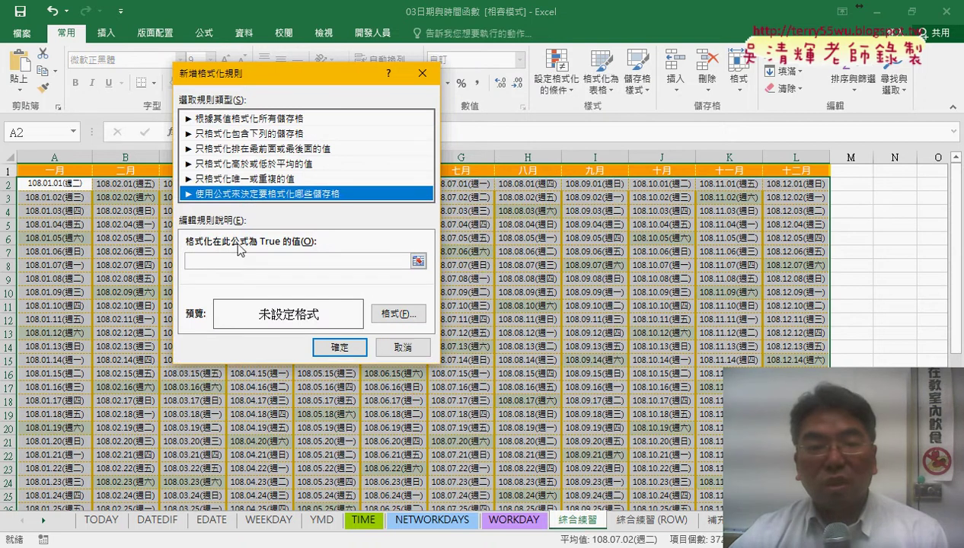
right_click(232, 261)
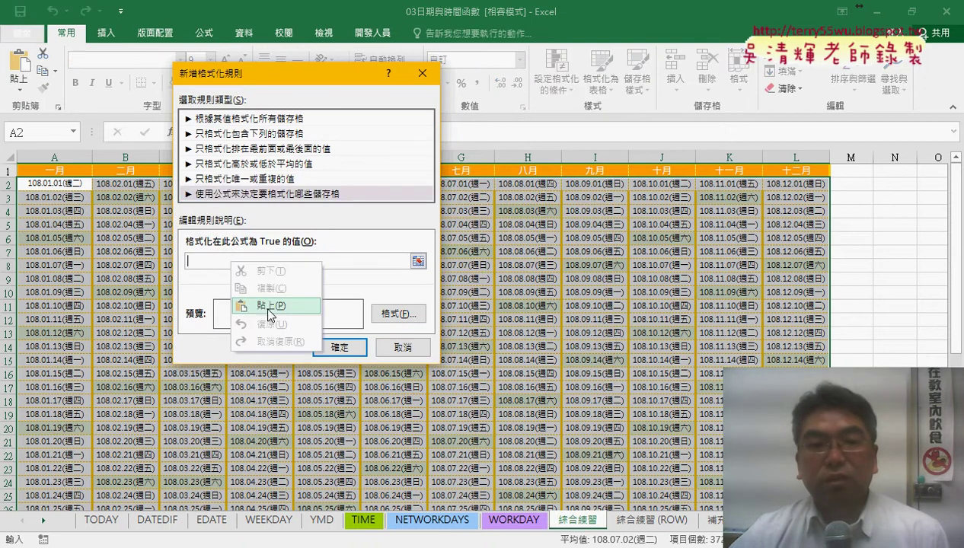
click(267, 307)
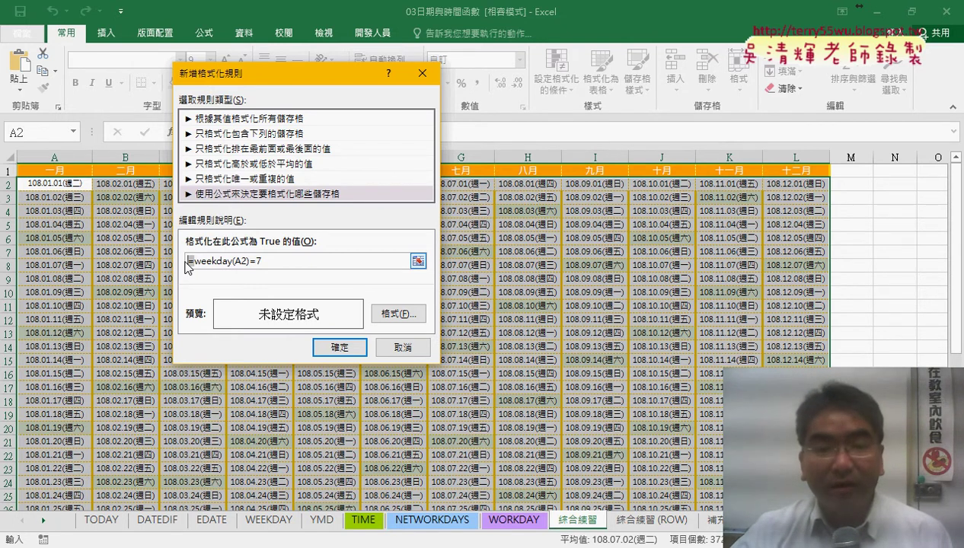
click(263, 261)
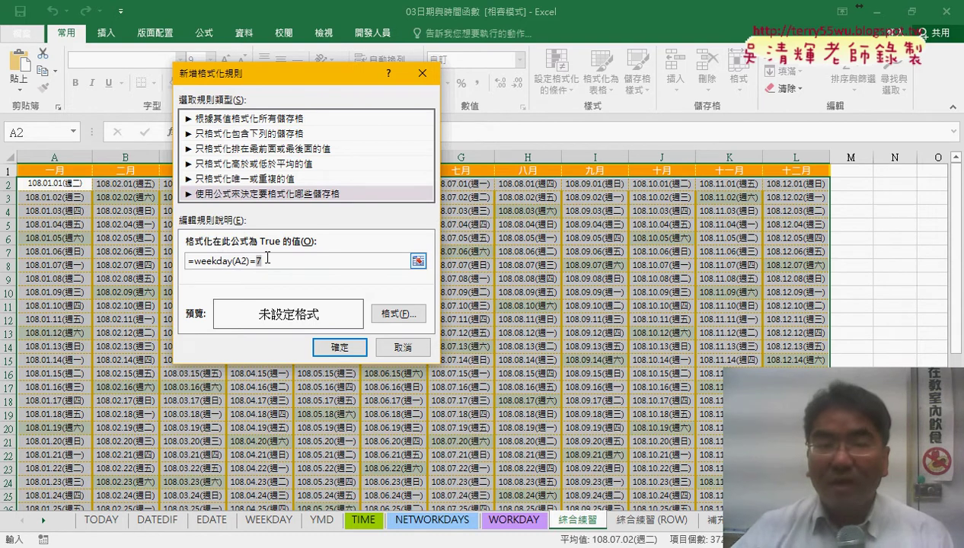
text(1)
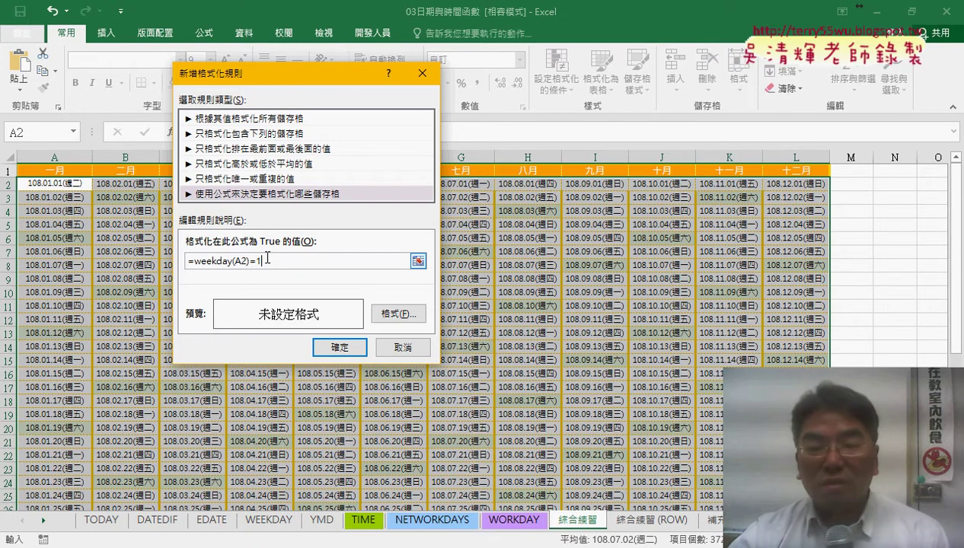
Step: Format the Sunday rule with yellow fill and red font, then apply it
click(396, 313)
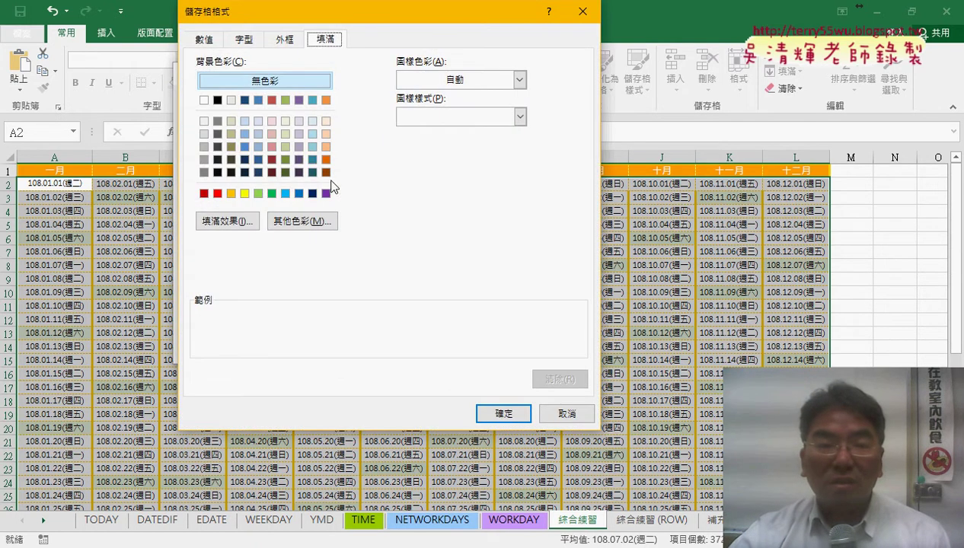
click(245, 193)
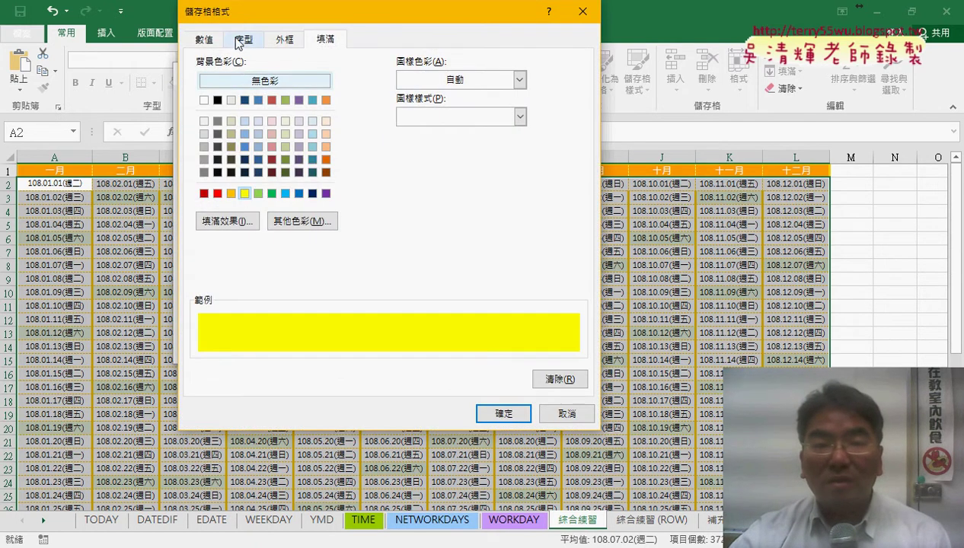
click(241, 40)
click(493, 185)
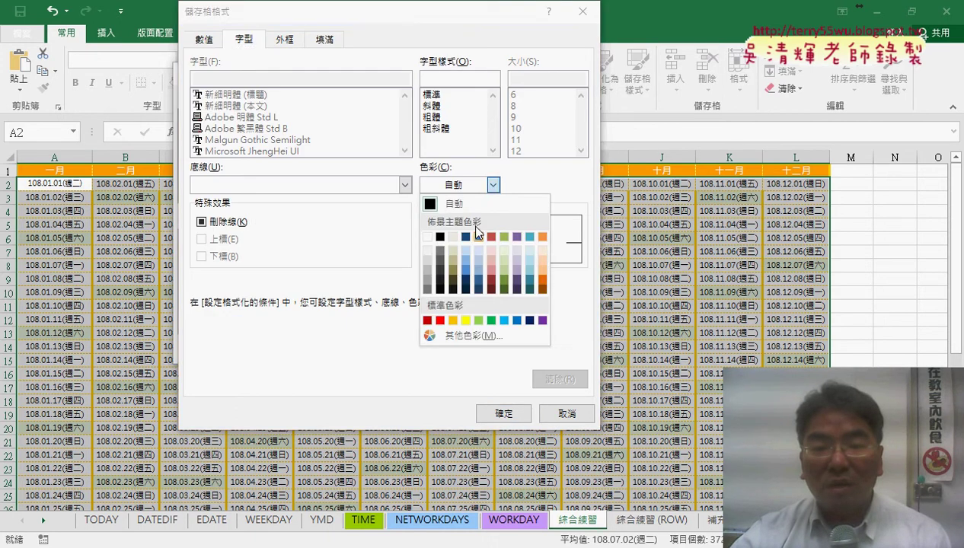
click(440, 320)
click(503, 416)
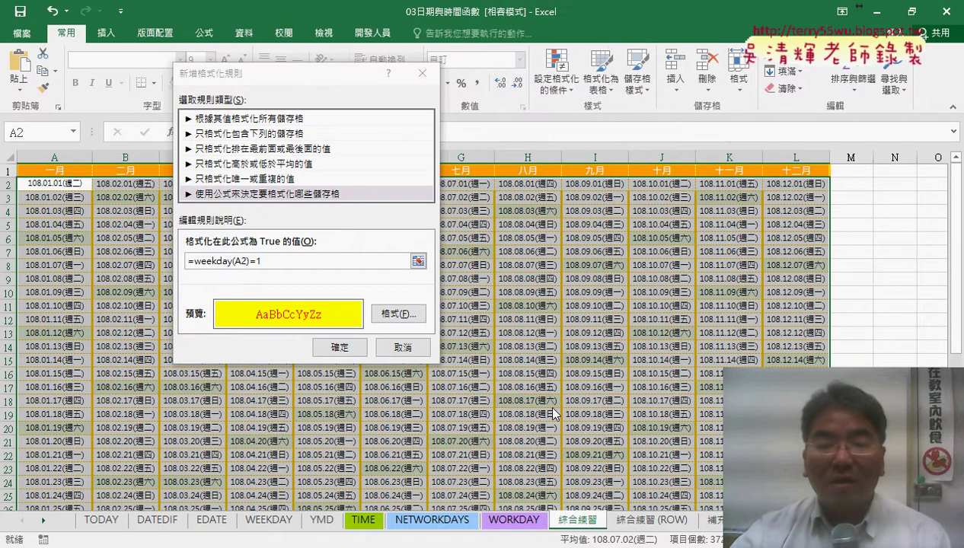
click(344, 350)
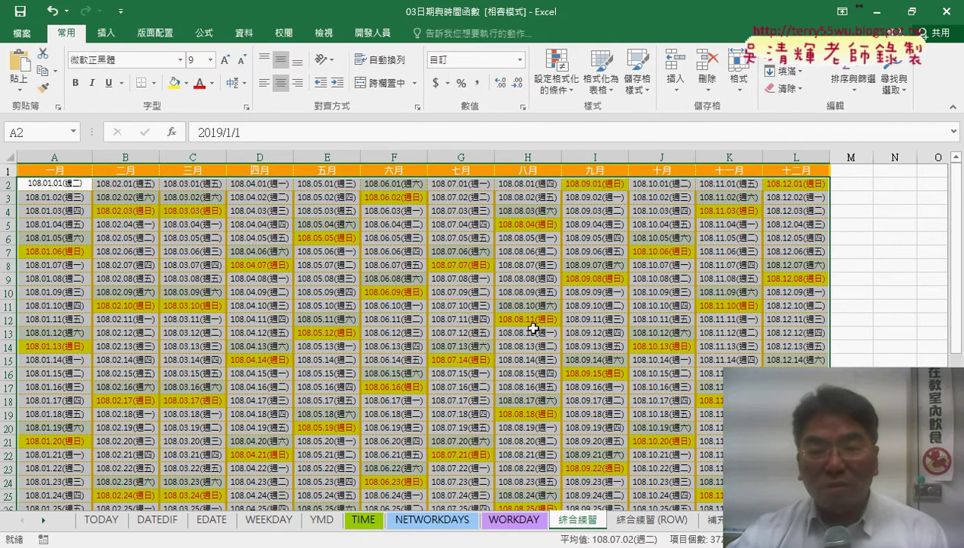
click(531, 305)
click(533, 281)
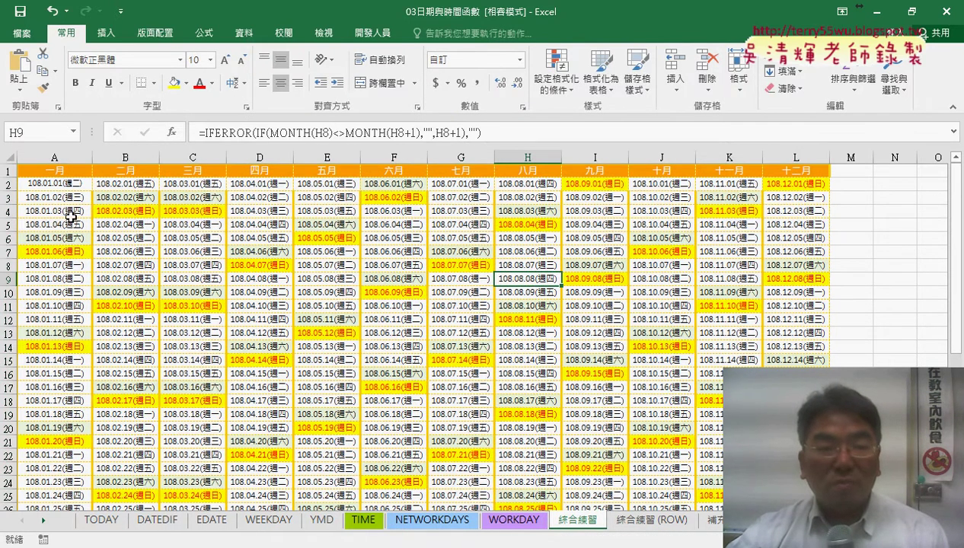
click(69, 241)
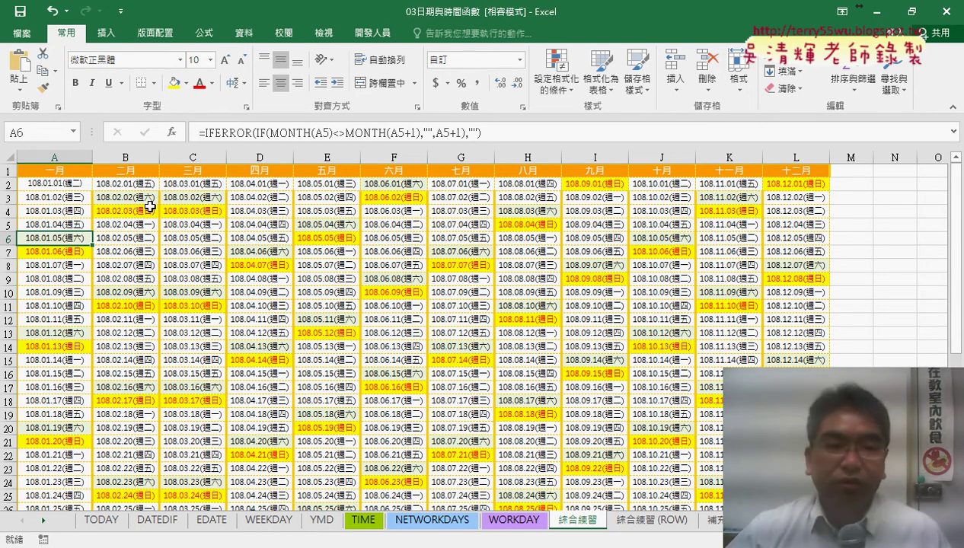
click(8, 196)
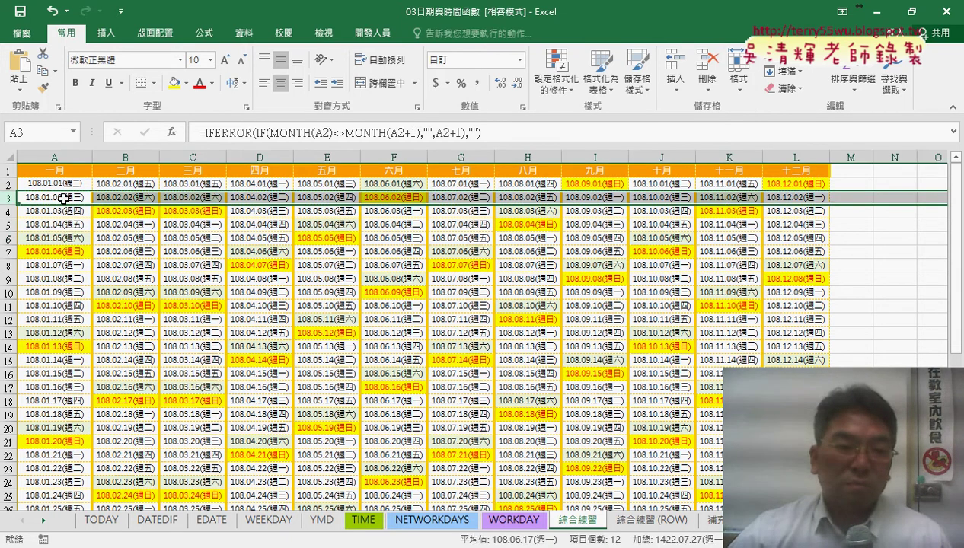
Step: Insert a blank row at row 3 and check its empty cells A3 to E3
right_click(64, 198)
click(106, 304)
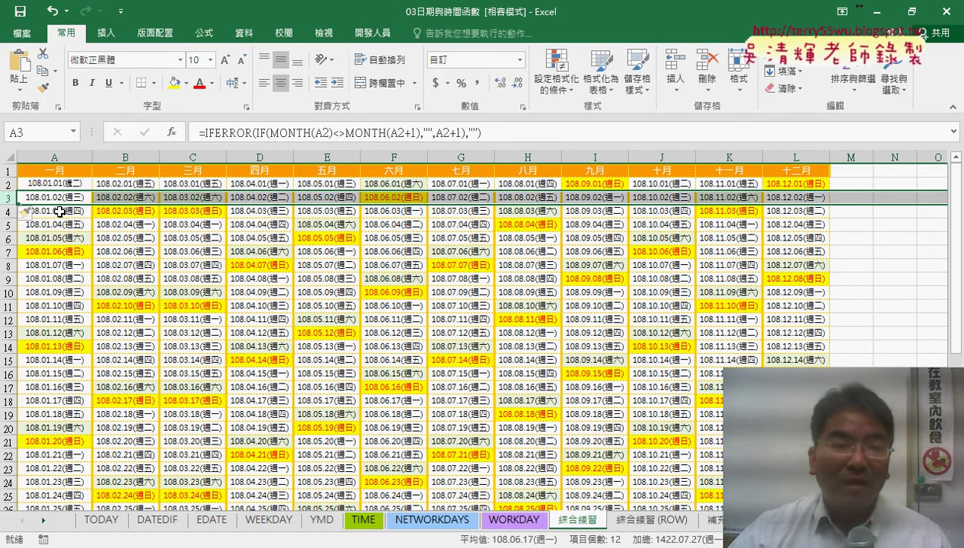
click(57, 197)
click(126, 197)
click(195, 198)
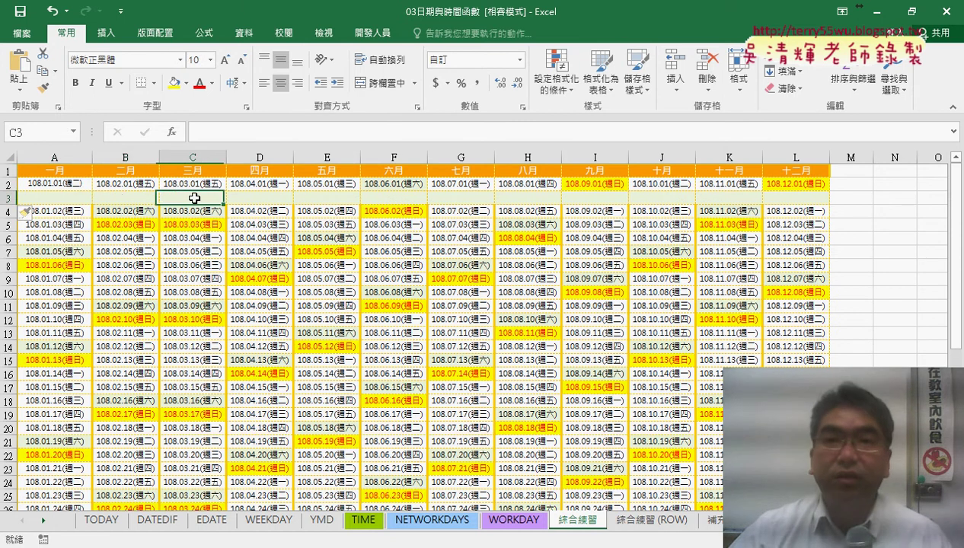
click(252, 197)
click(319, 197)
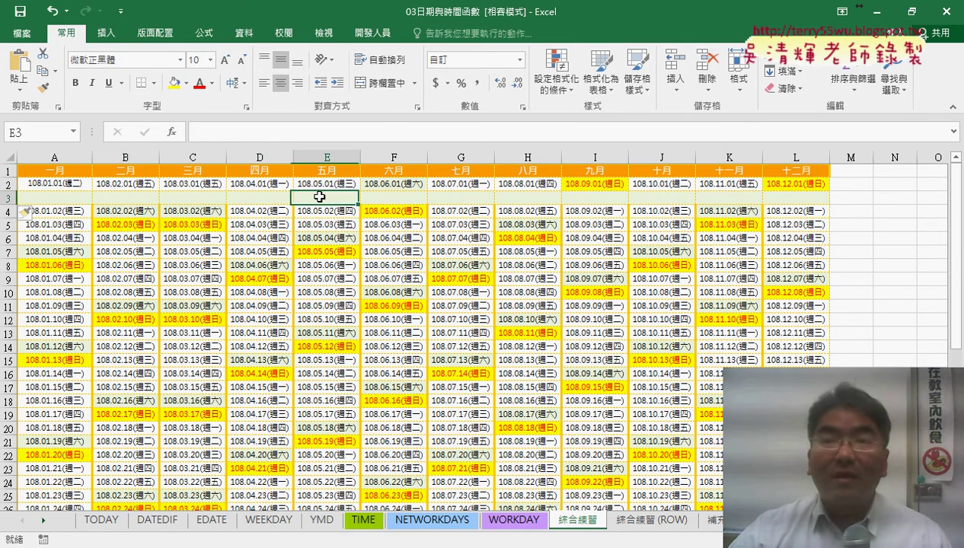
click(50, 202)
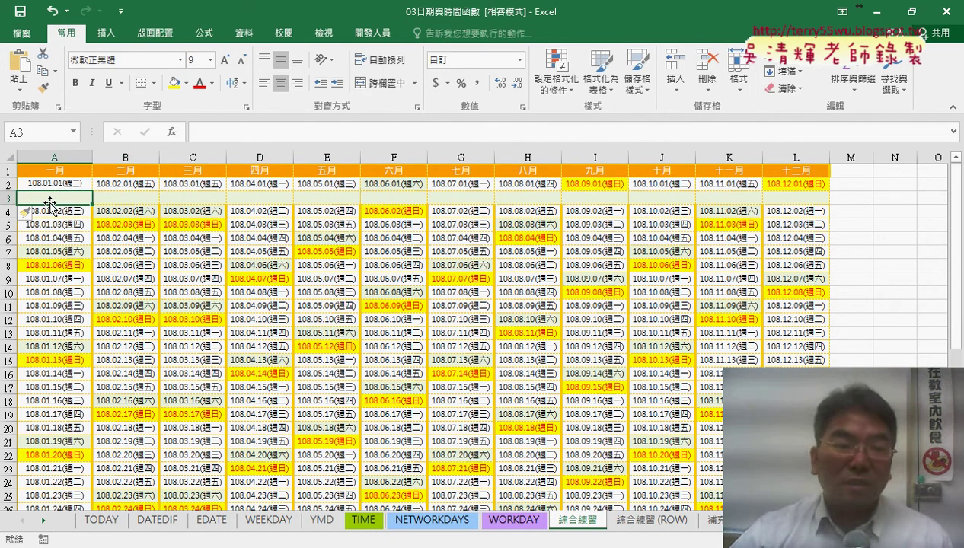
Step: Insert another blank row at row 5, undo the insertions, and go to the 綜合練習 (ROW) sheet
click(9, 225)
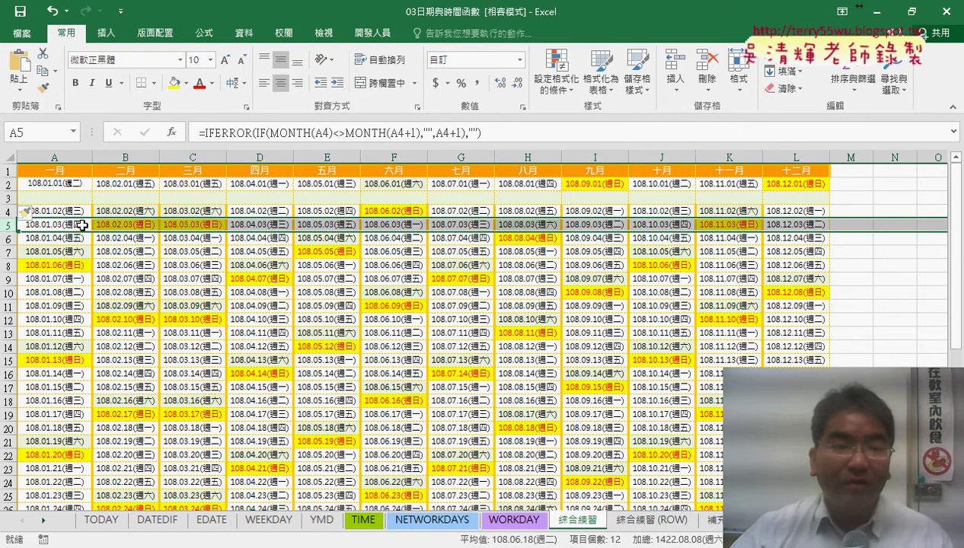
right_click(79, 224)
click(122, 330)
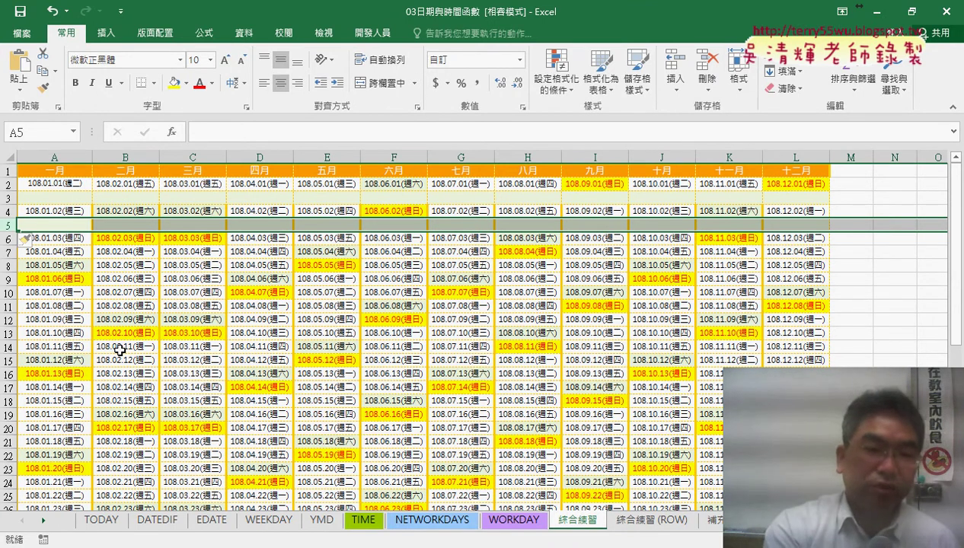
key(ctrl+z)
key(ctrl+z)
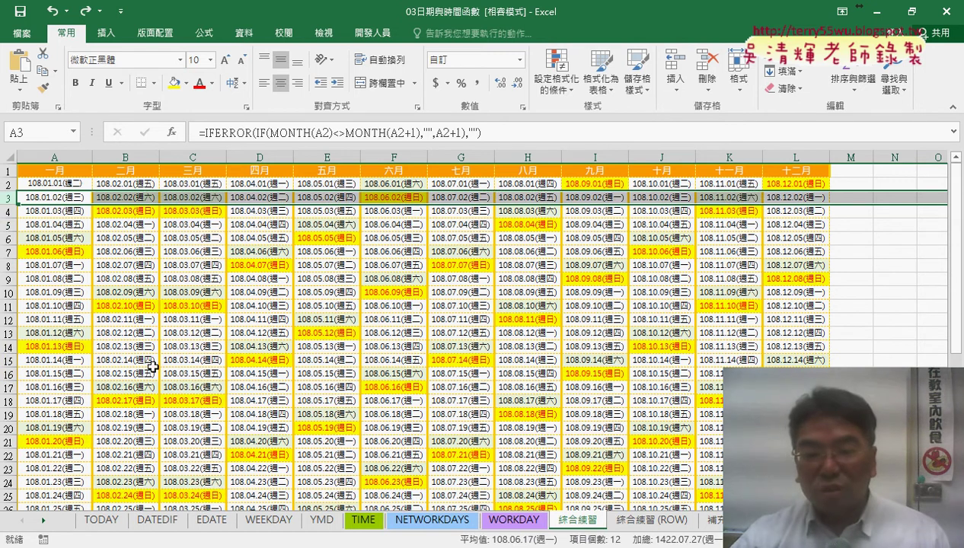
click(644, 524)
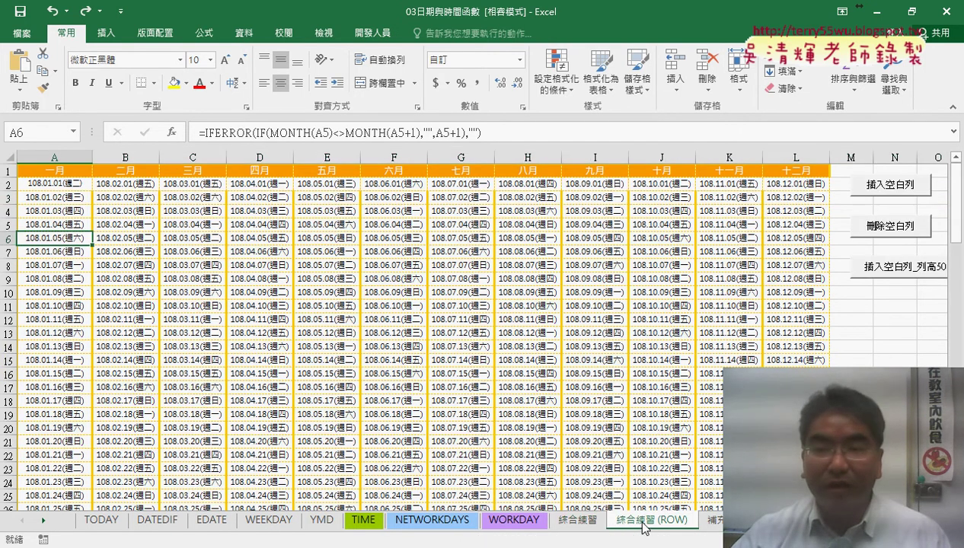
click(891, 189)
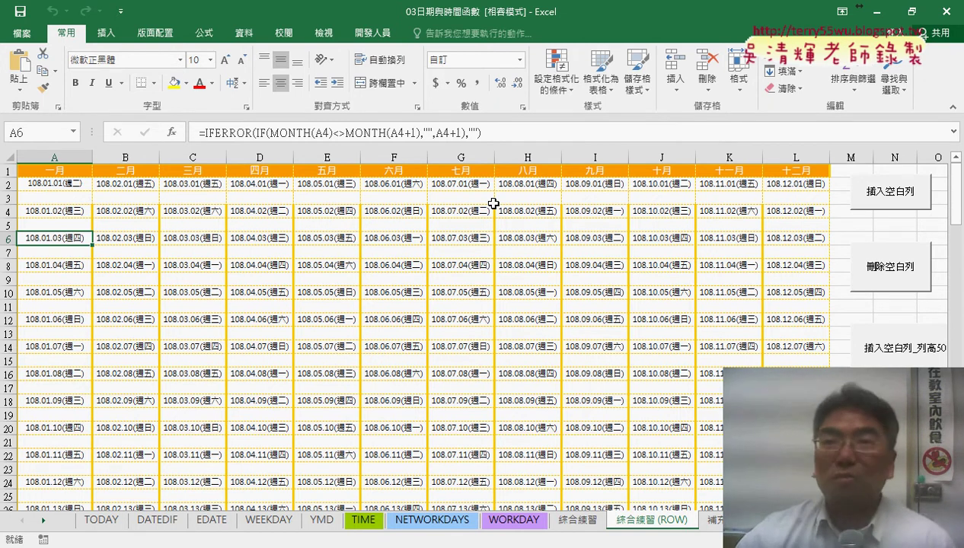
click(885, 275)
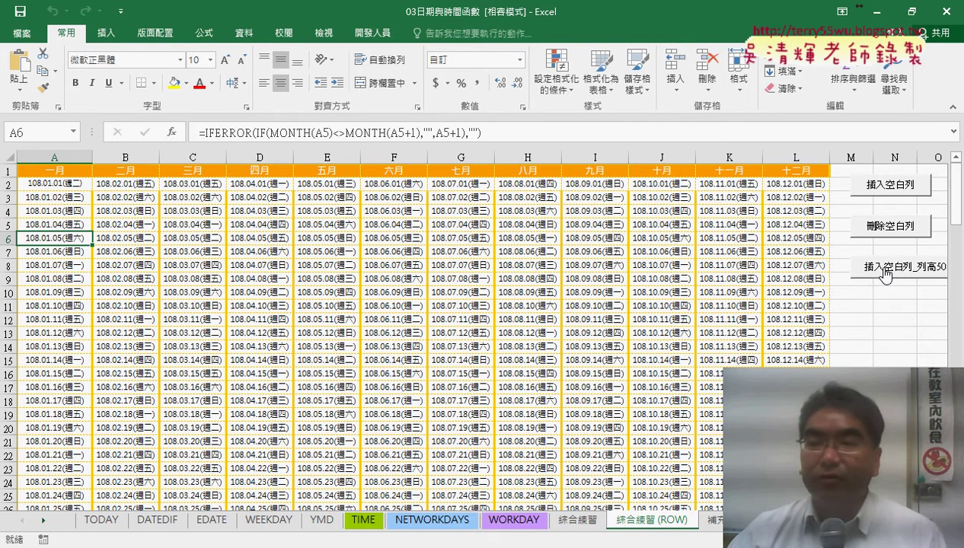
click(874, 185)
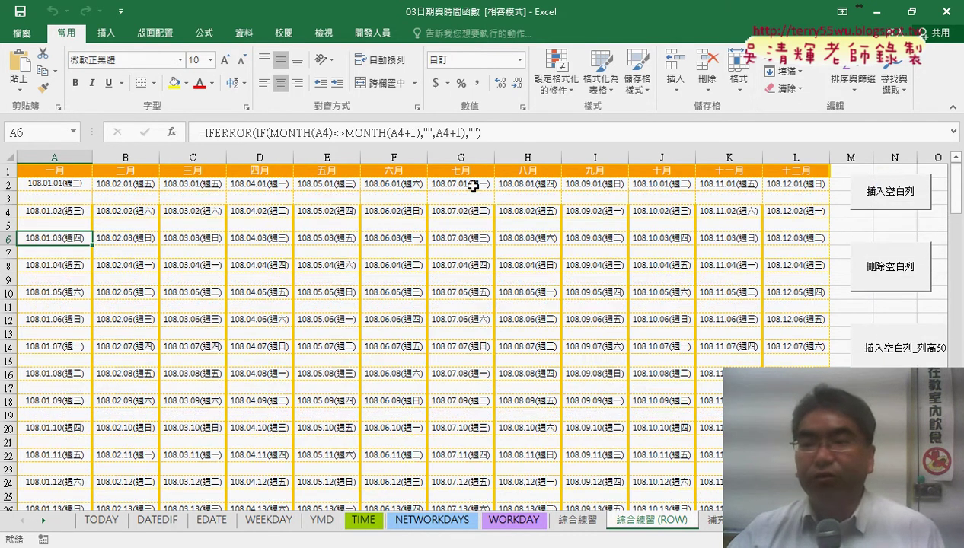
click(876, 268)
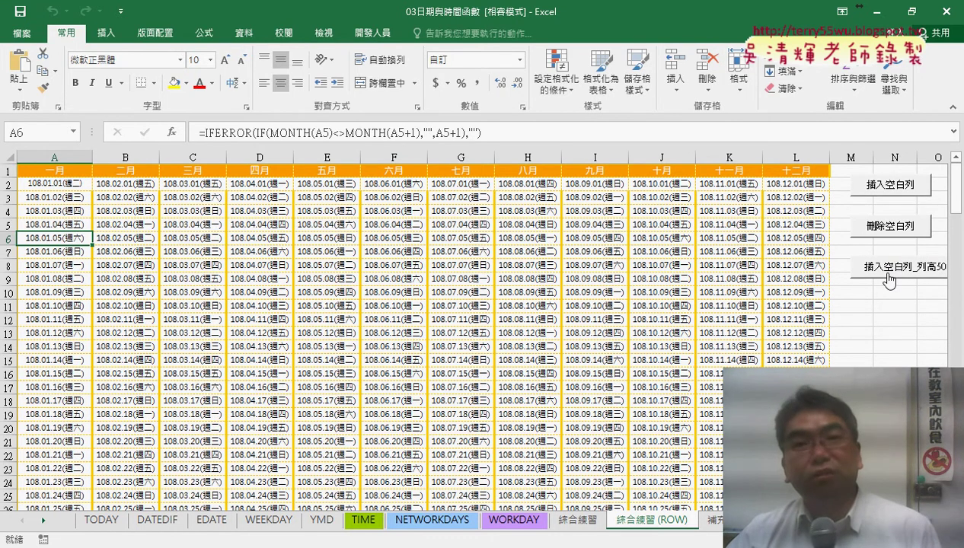
click(890, 278)
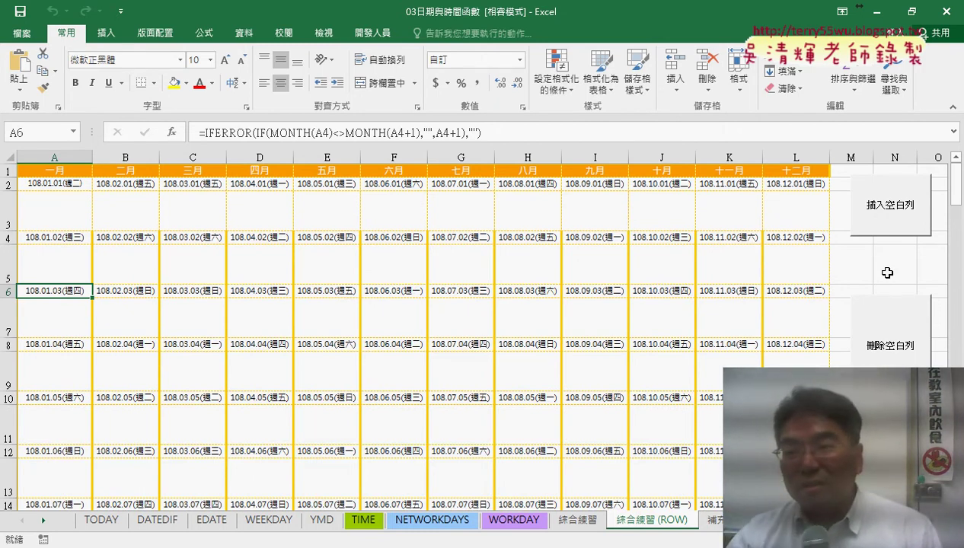
click(889, 332)
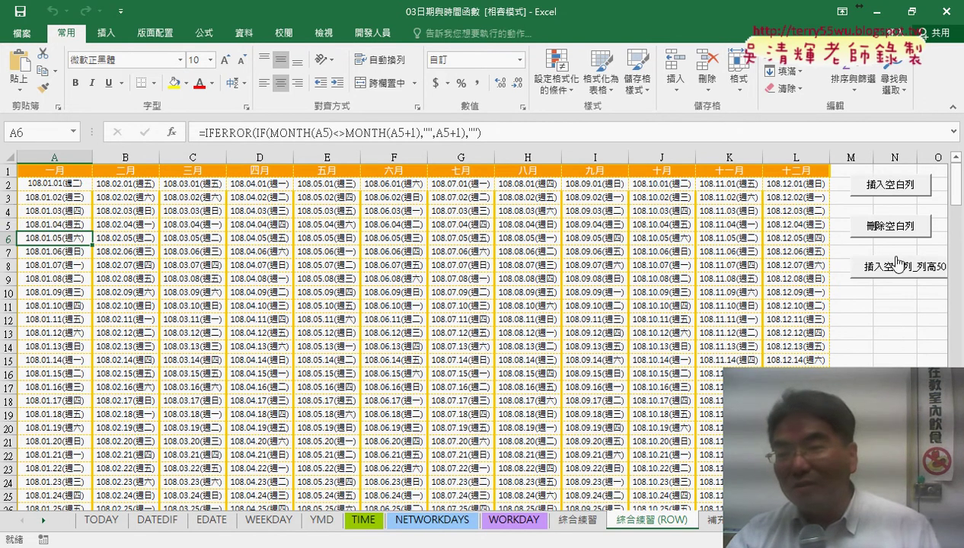
click(889, 197)
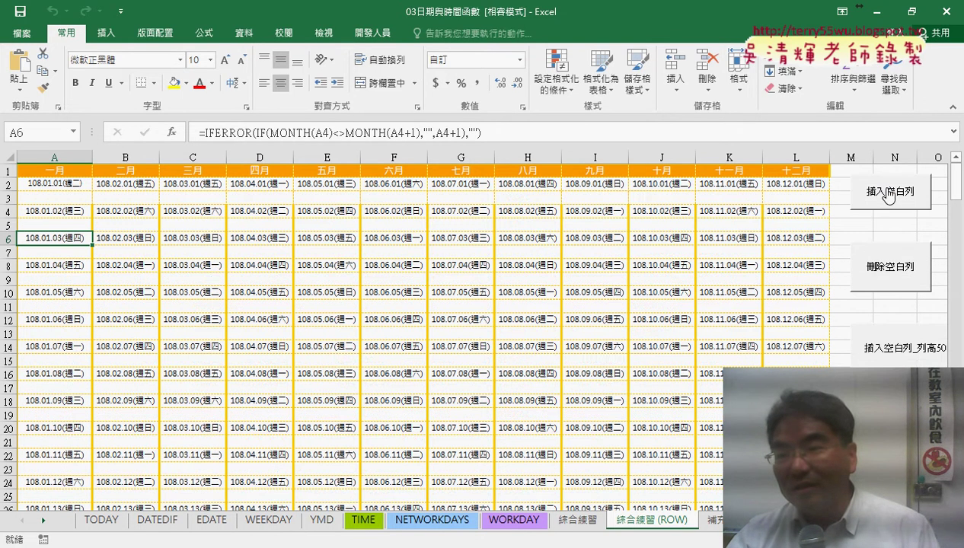
click(879, 278)
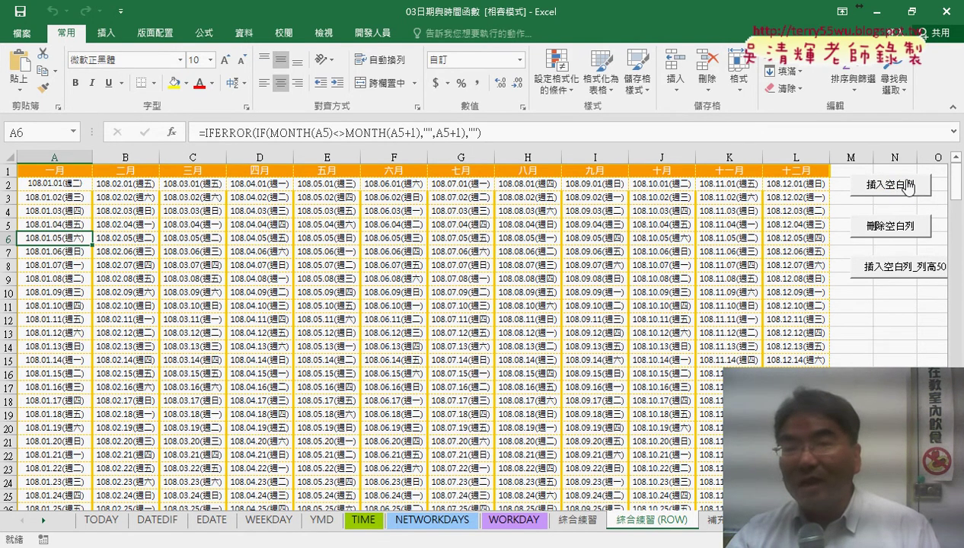
Step: Set the row-inserting macro button to Don't move or size with cells
right_click(870, 195)
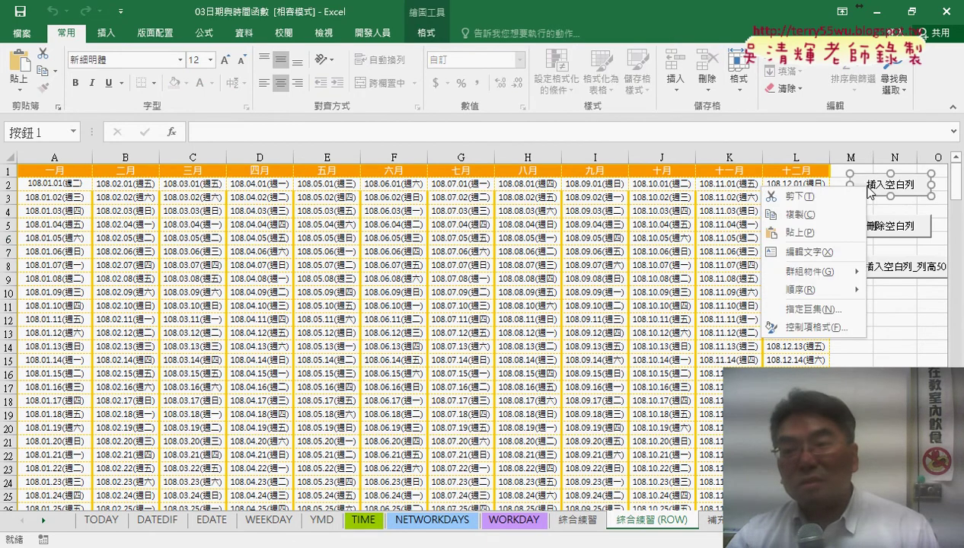
click(816, 335)
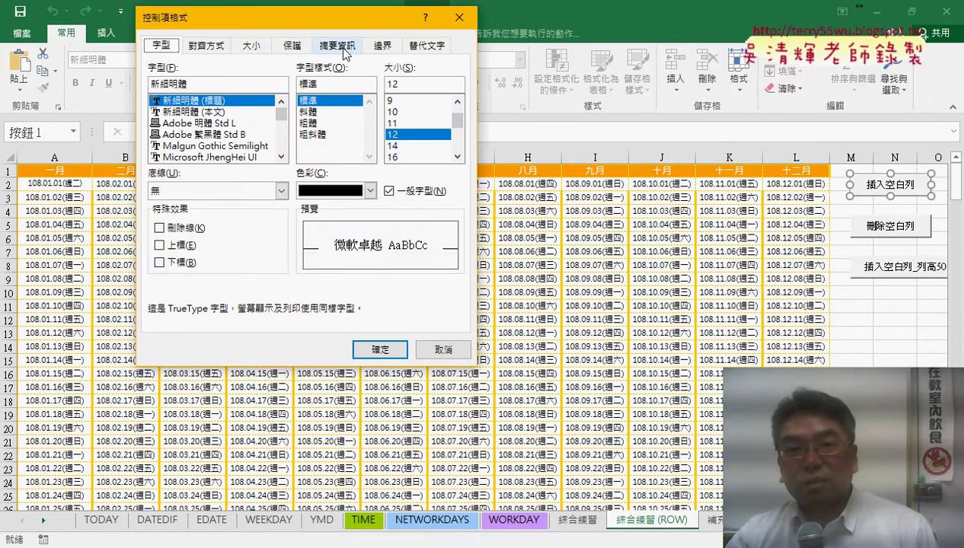
click(343, 50)
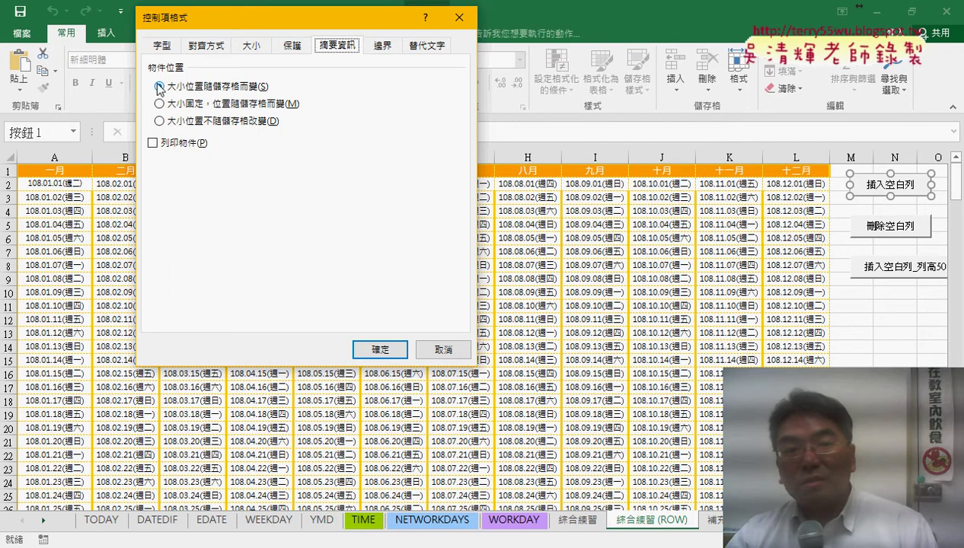
click(167, 124)
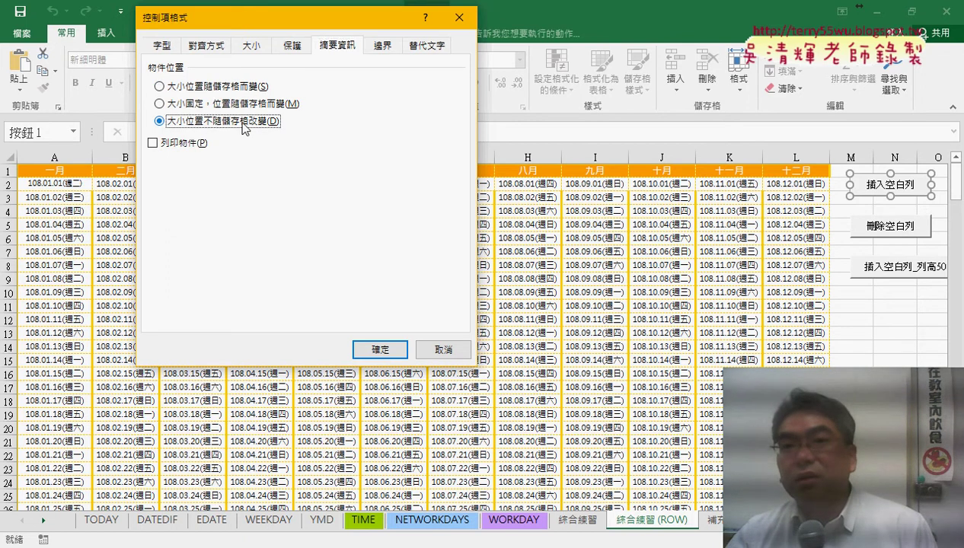
click(377, 350)
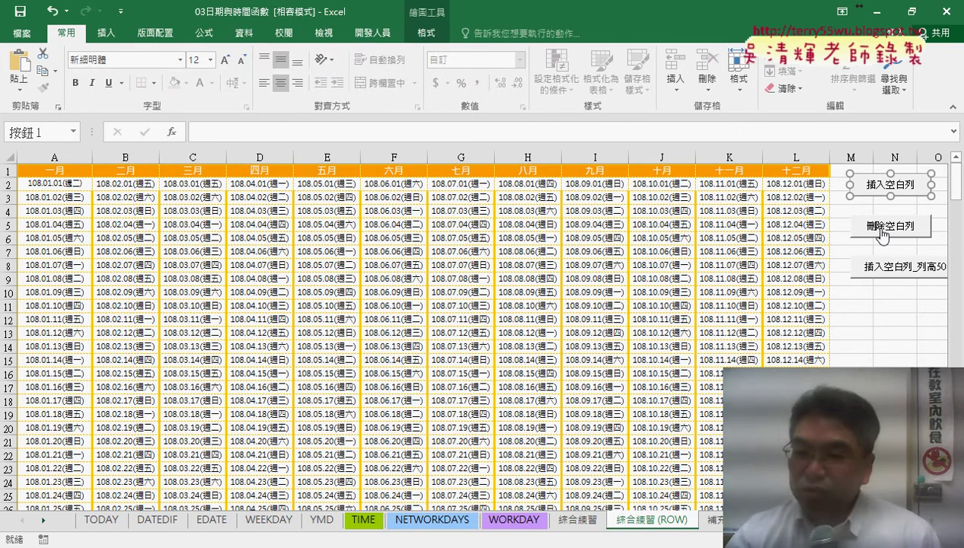
click(859, 290)
Step: Select all three macro buttons together and set them to Don't move or size with cells
right_click(896, 232)
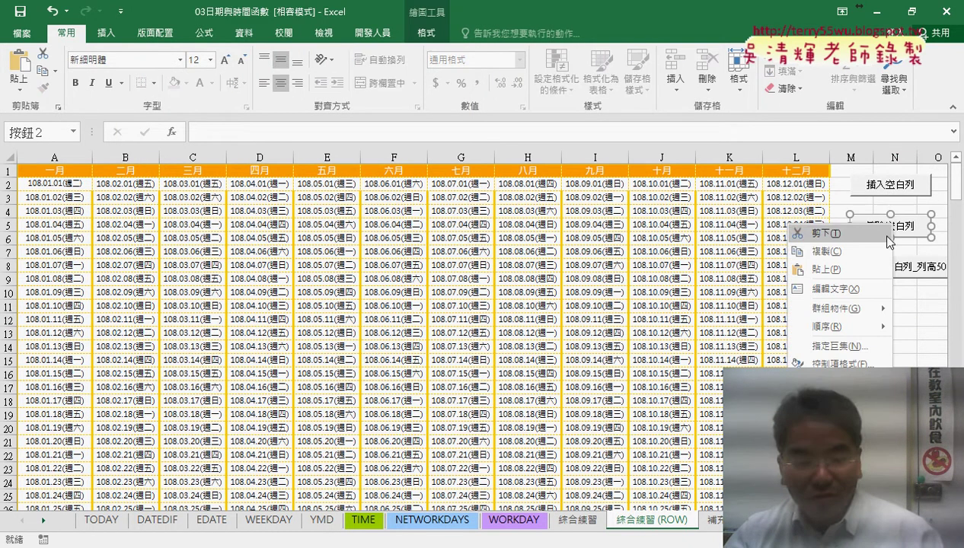
click(922, 272)
ctrl+click(914, 267)
ctrl+click(888, 185)
right_click(884, 227)
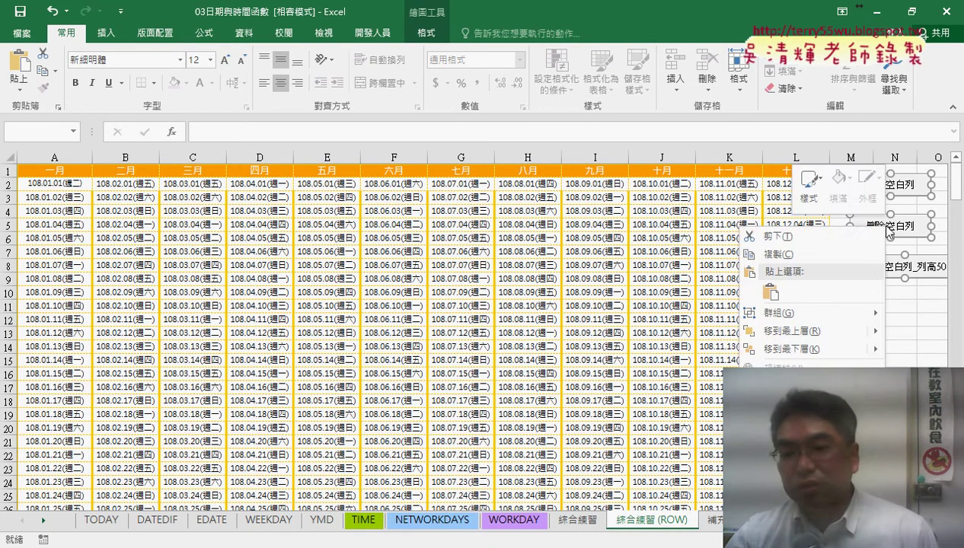
click(792, 385)
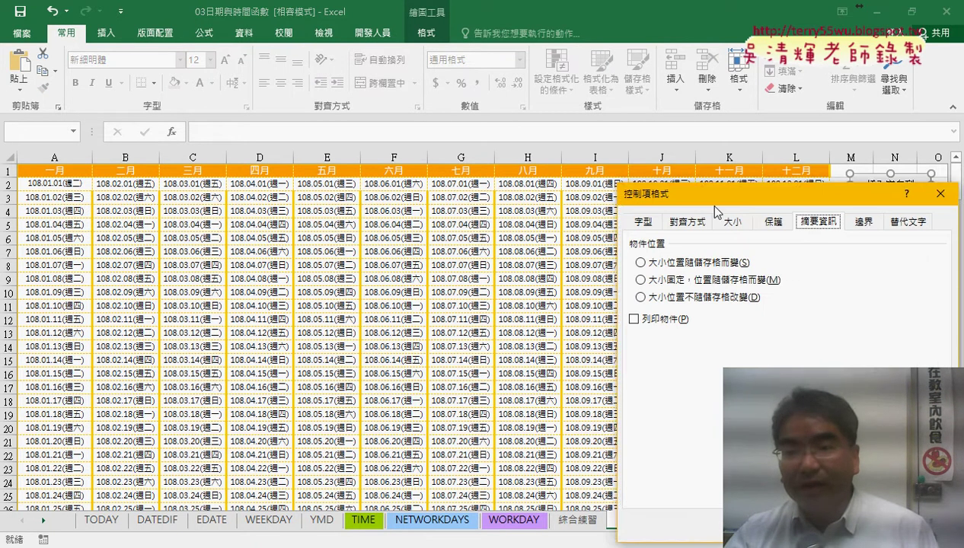
drag(681, 200, 526, 115)
click(512, 211)
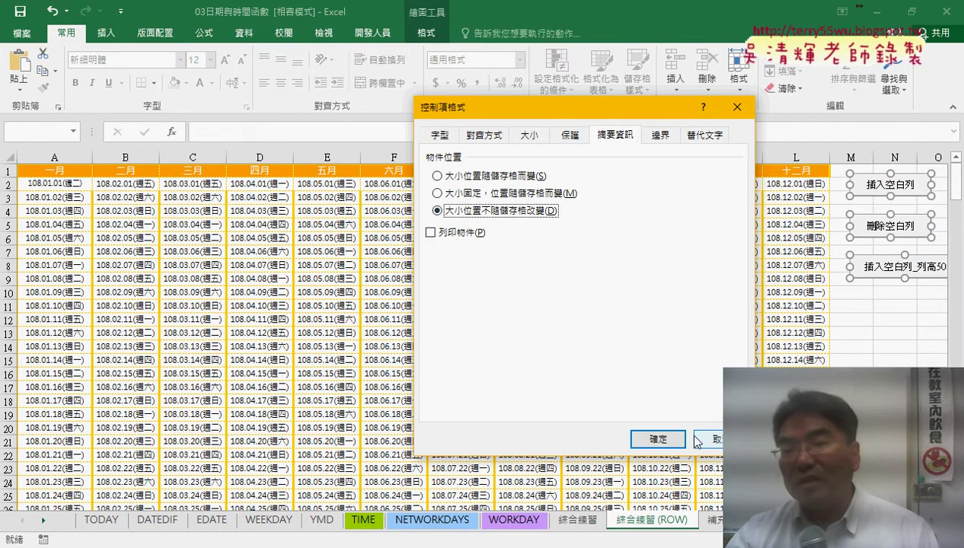
click(669, 442)
click(895, 347)
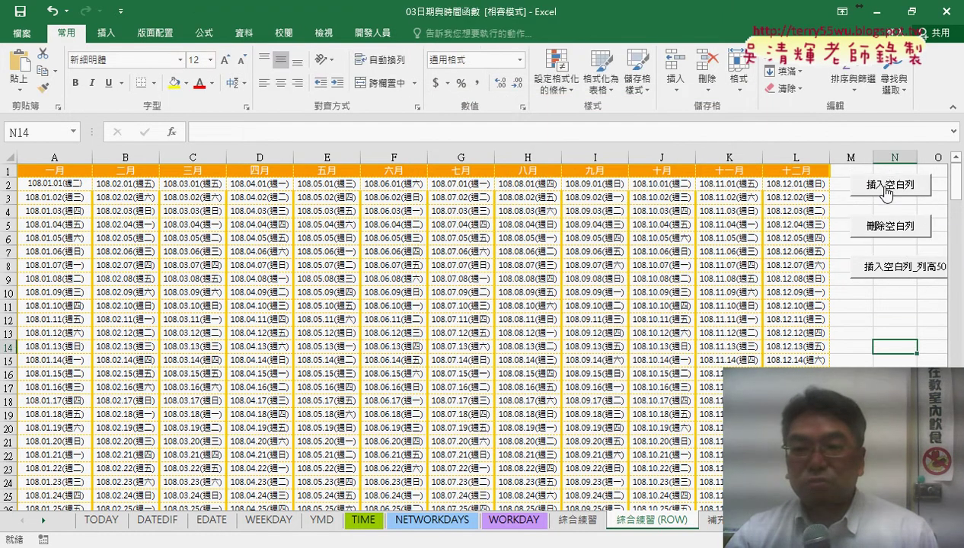
Step: Test the insert, delete and 50-high row macros twice, then return to the 綜合練習 sheet
click(888, 194)
click(893, 227)
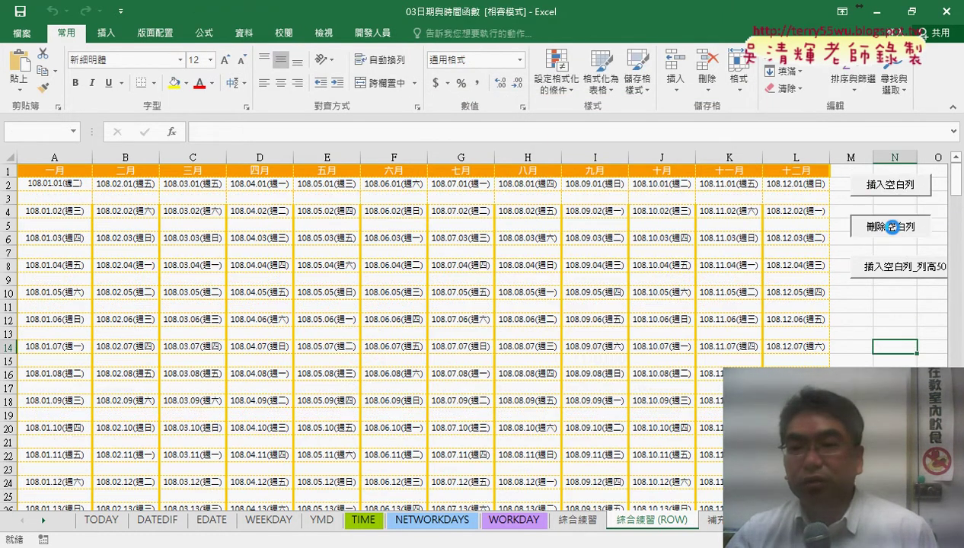
click(895, 268)
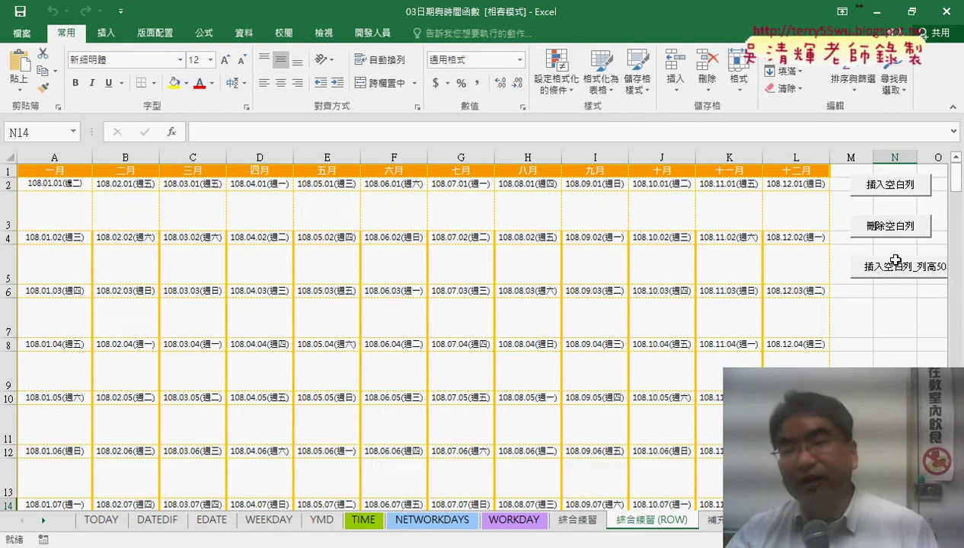
click(893, 228)
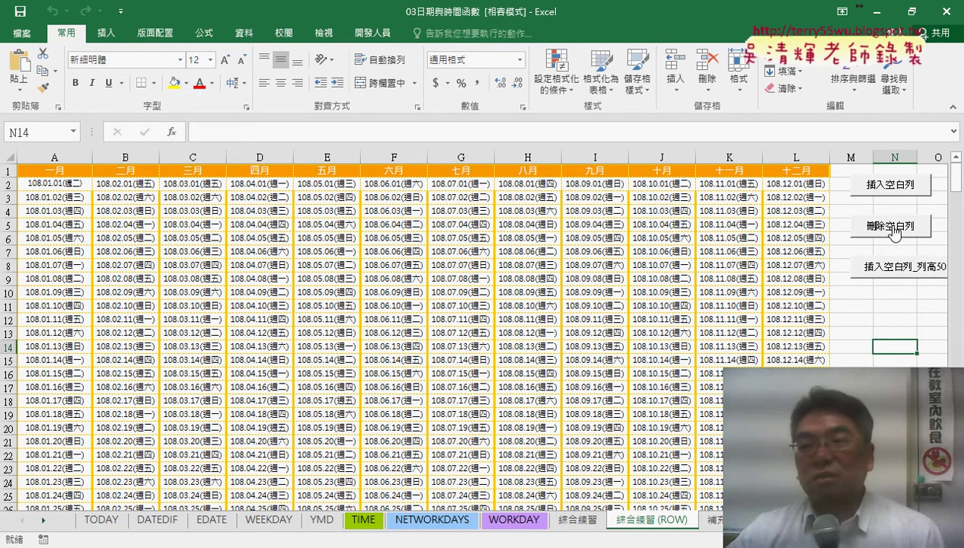
click(888, 195)
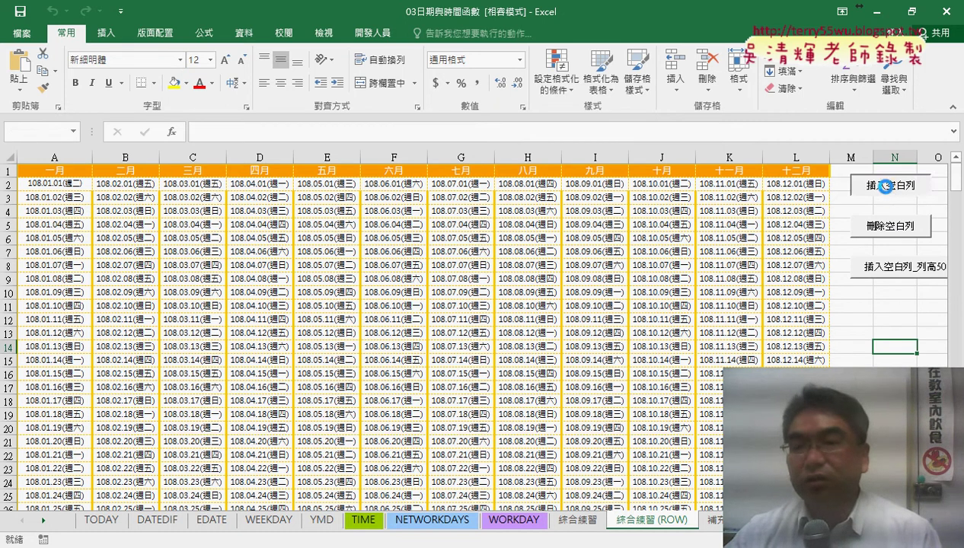
click(873, 227)
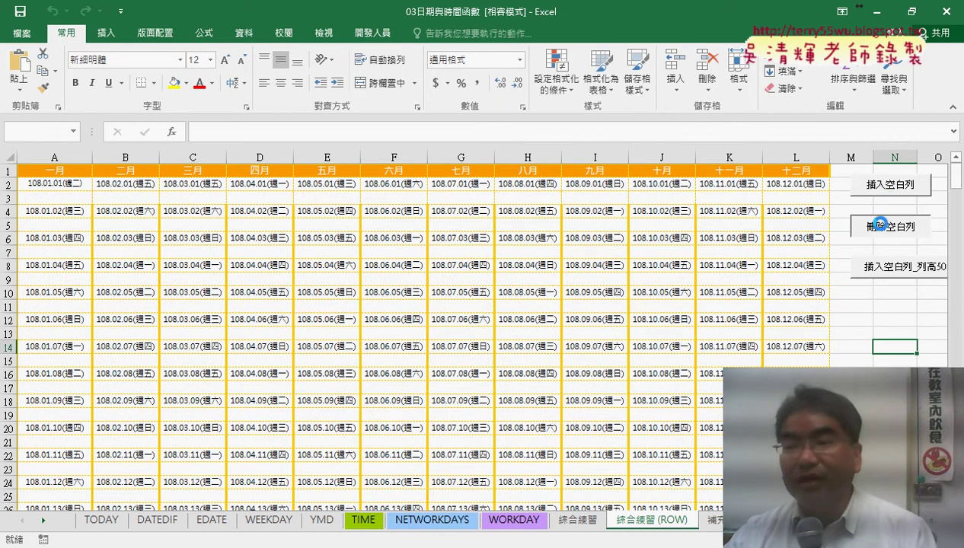
click(888, 268)
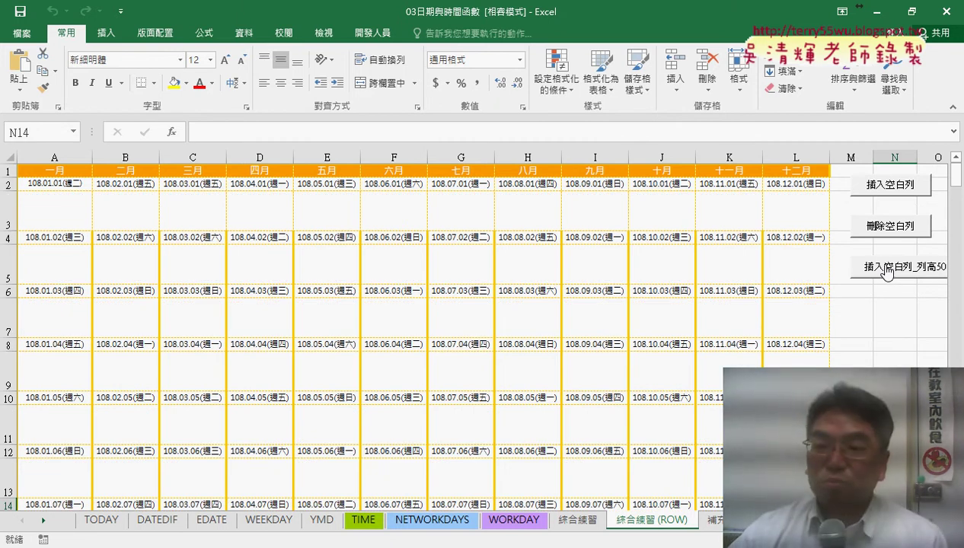
click(874, 228)
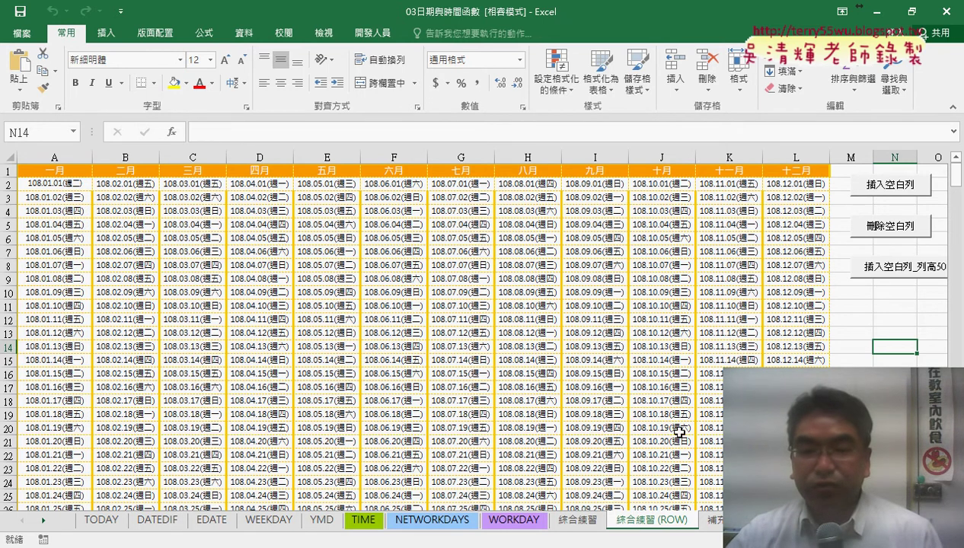
click(579, 521)
Step: Check the date formula in D7, then select calendar dates A2 through L32
click(248, 250)
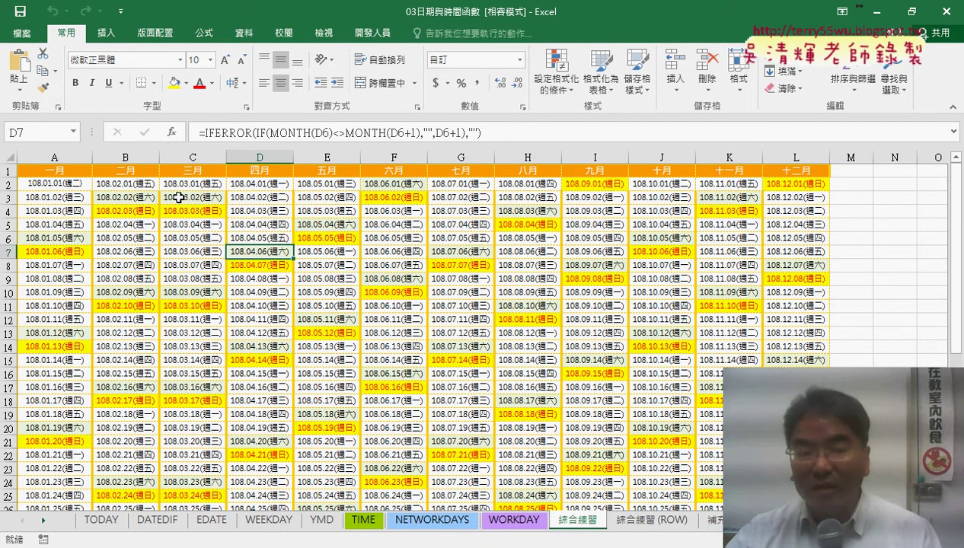
click(73, 184)
key(ctrl+shift+Right)
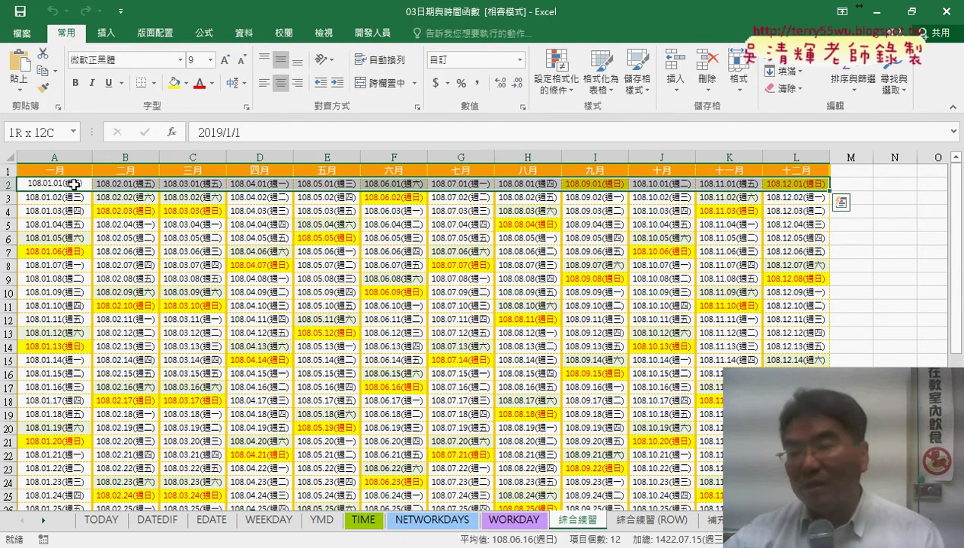
key(ctrl+shift+Down)
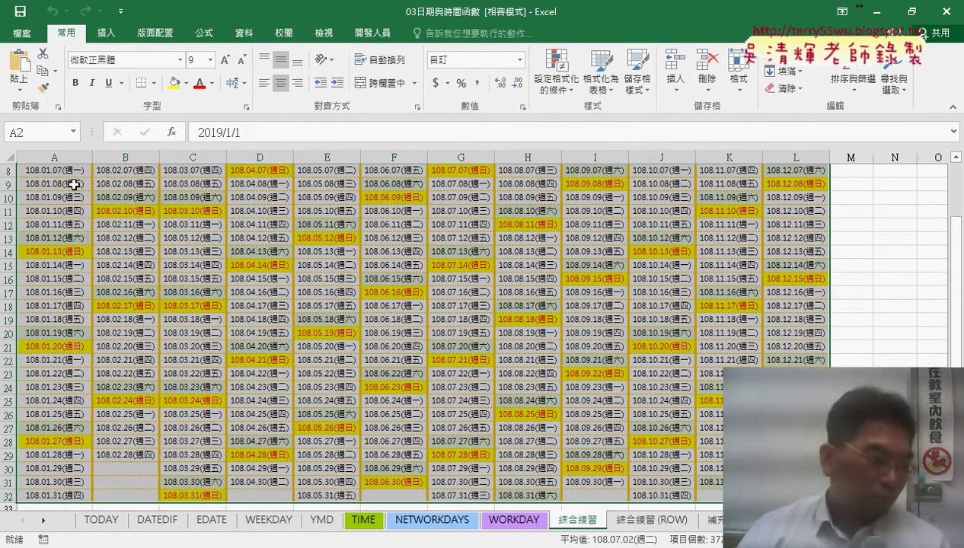